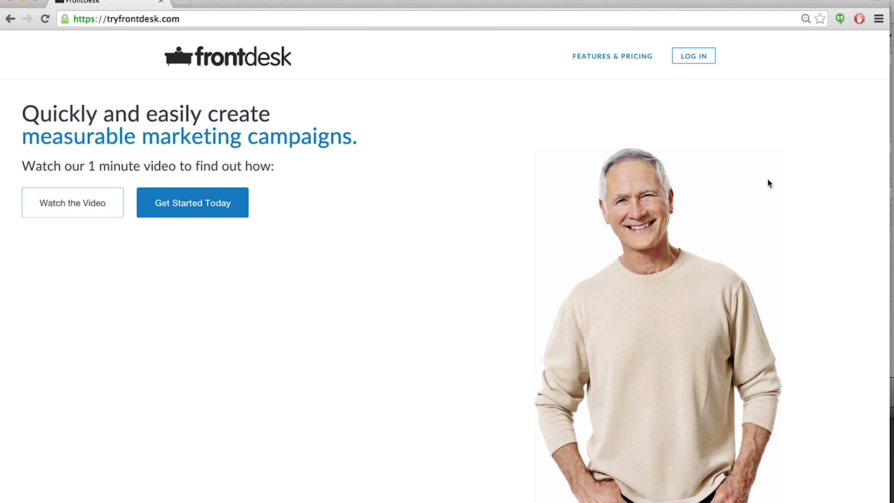
Open the login page from the FrontDesk home page.
left_click(192, 21)
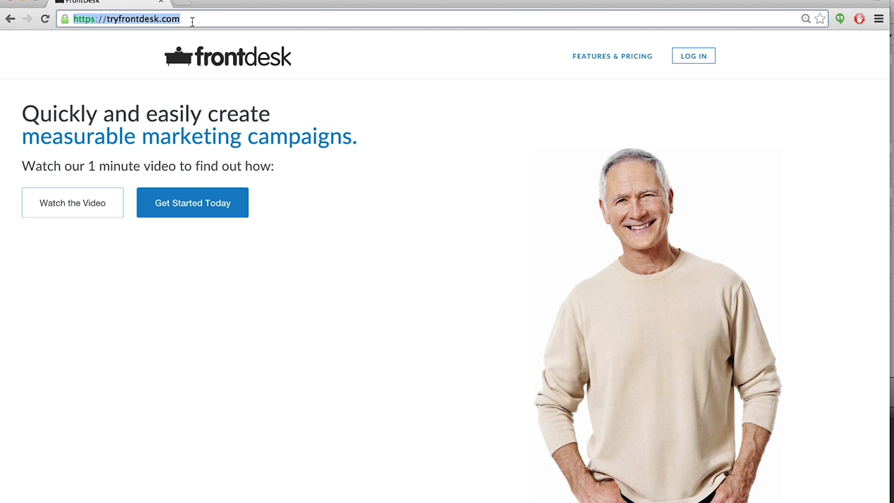
left_click(755, 160)
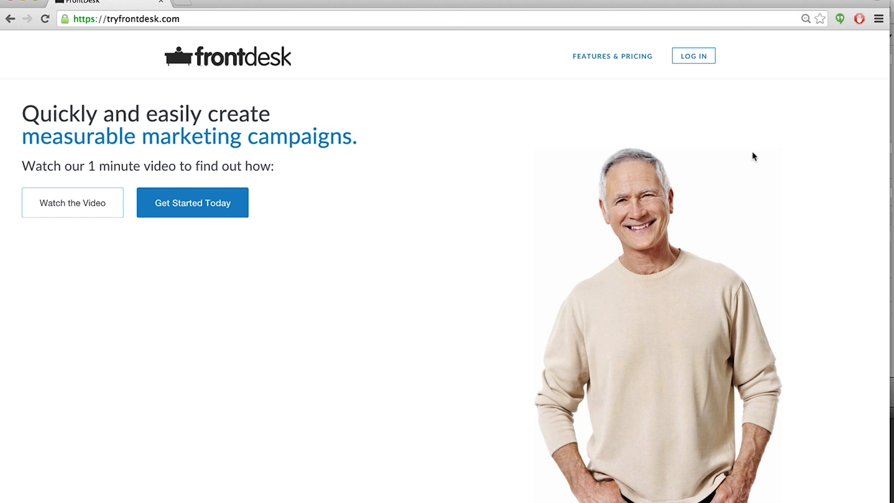
left_click(702, 62)
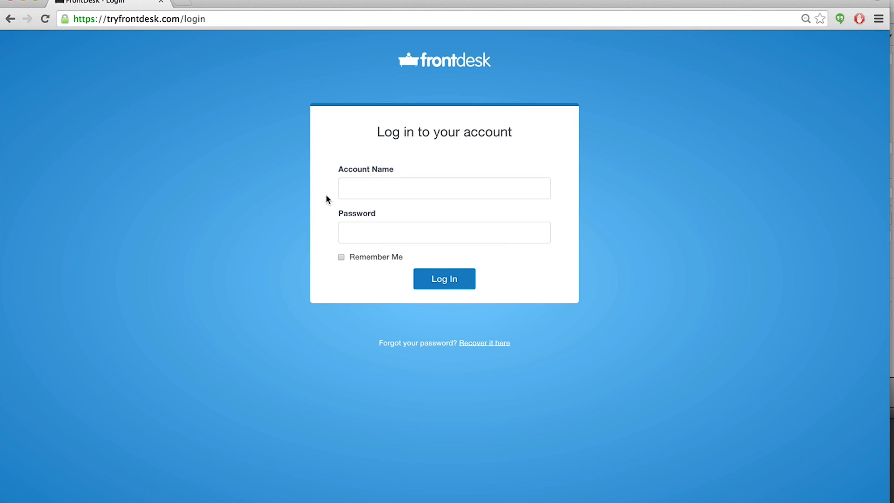
Log in by entering the account name and the account password.
left_click(348, 192)
type("frontdesk")
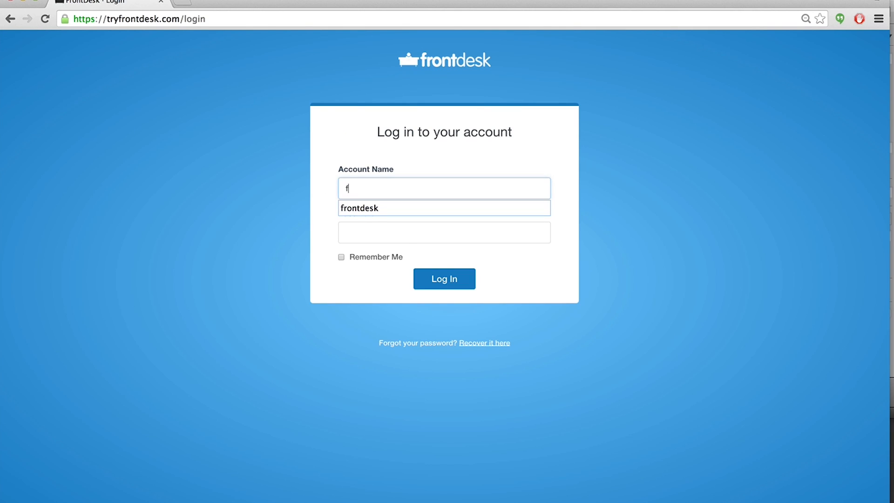
left_click(320, 197)
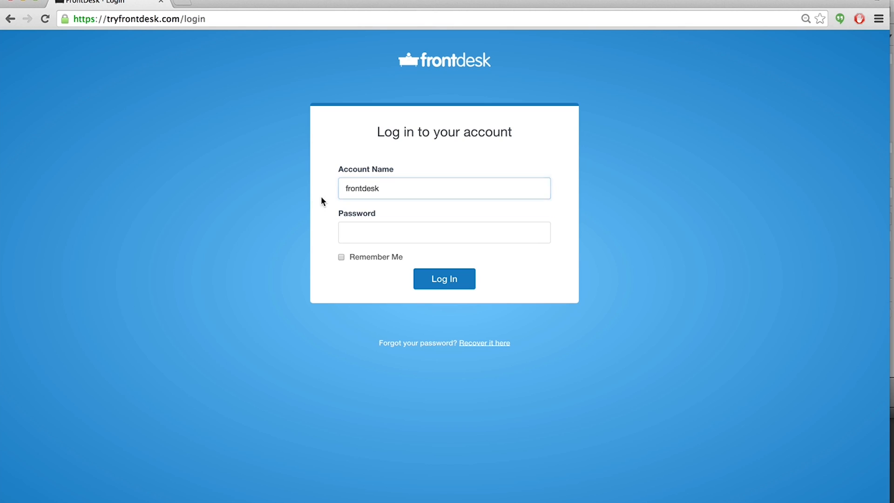
left_click(356, 232)
type("•••••••••••")
left_click(430, 277)
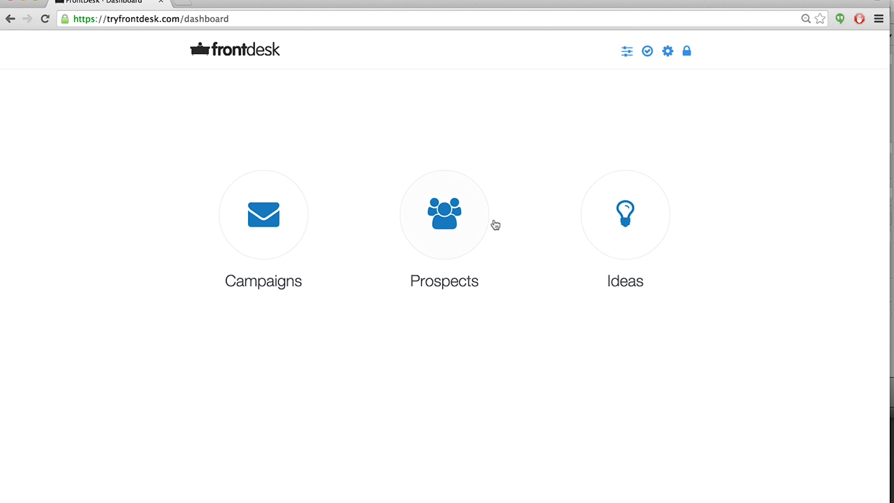
Start creating a new campaign and title it 'first campaign free popcorn'.
left_click(241, 224)
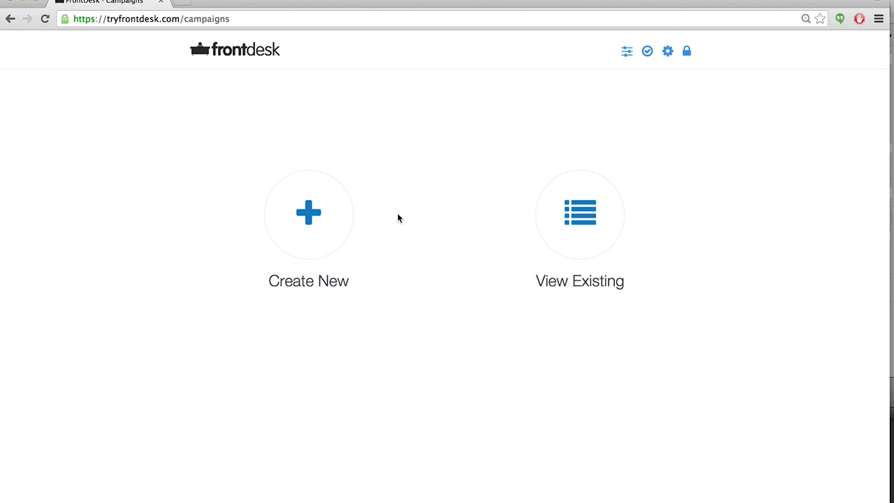
left_click(338, 218)
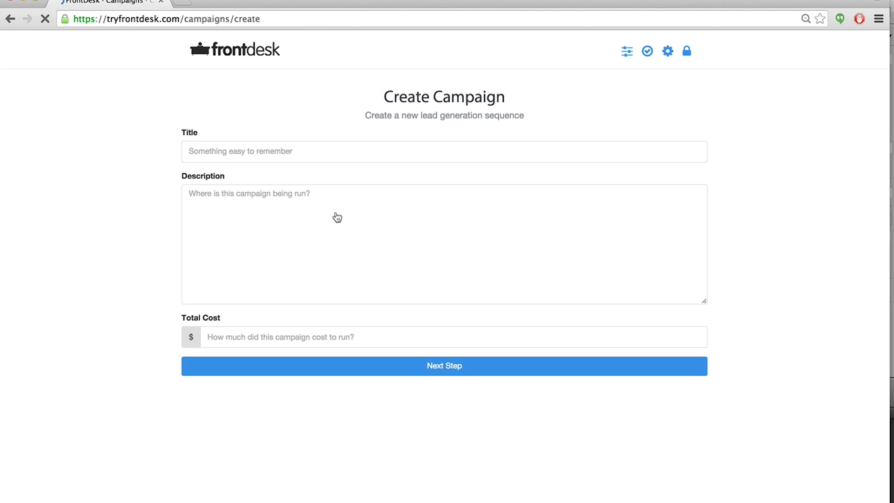
left_click(210, 150)
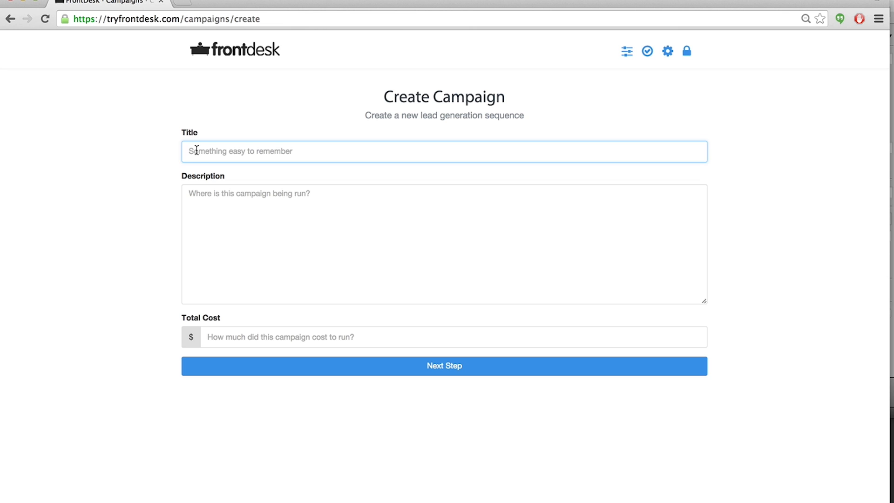
type("first cm")
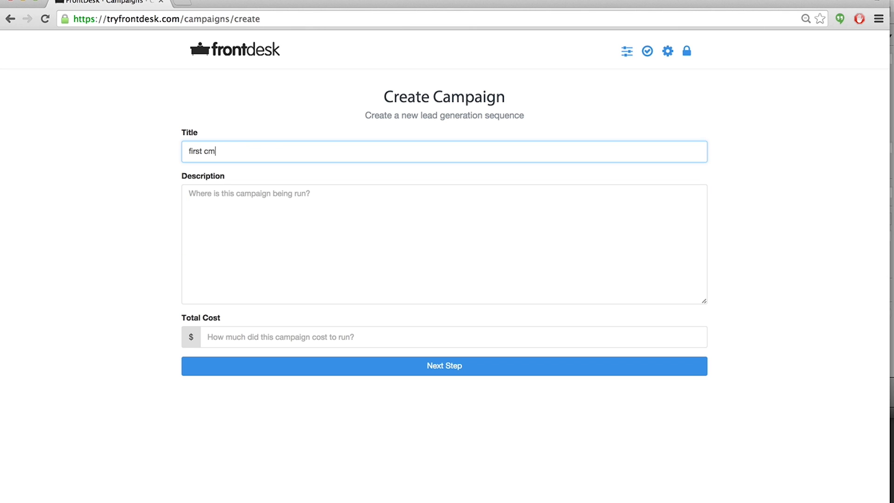
key("BackSpace")
type("ampaign free popcorn")
Describe the campaign as 'facebook', set its total cost to $100, and proceed to the next step.
left_click(215, 199)
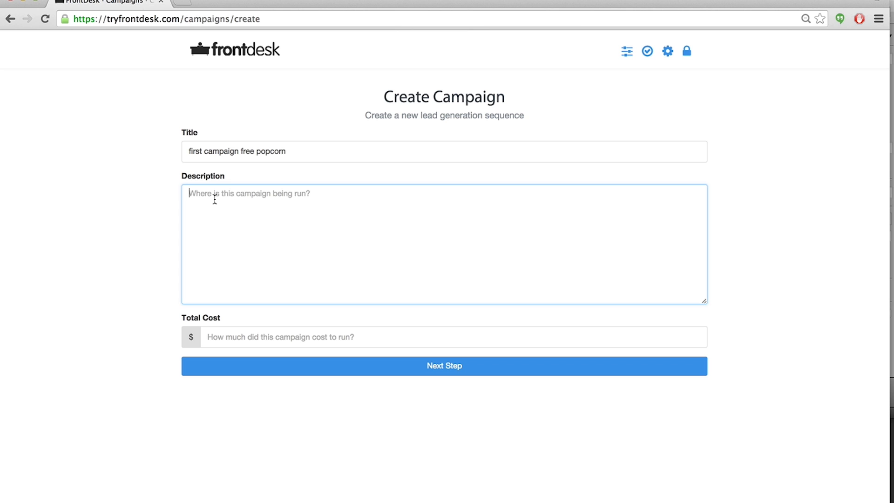
type("facebook")
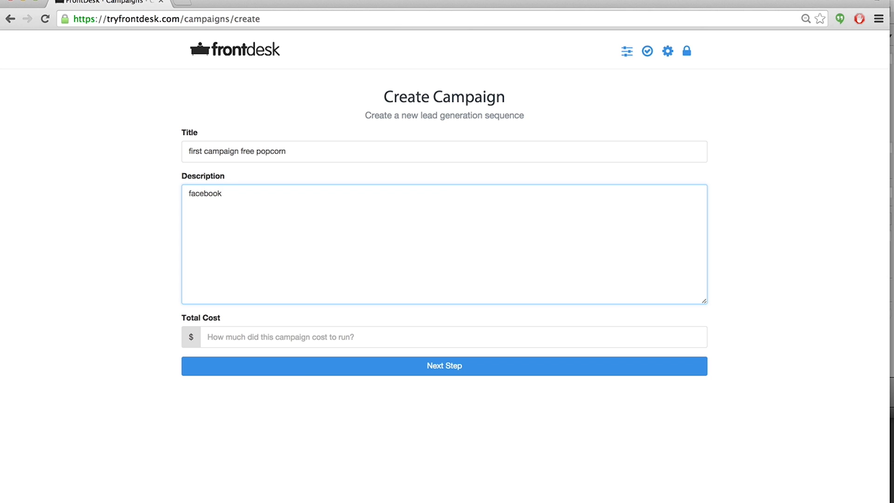
left_click(146, 229)
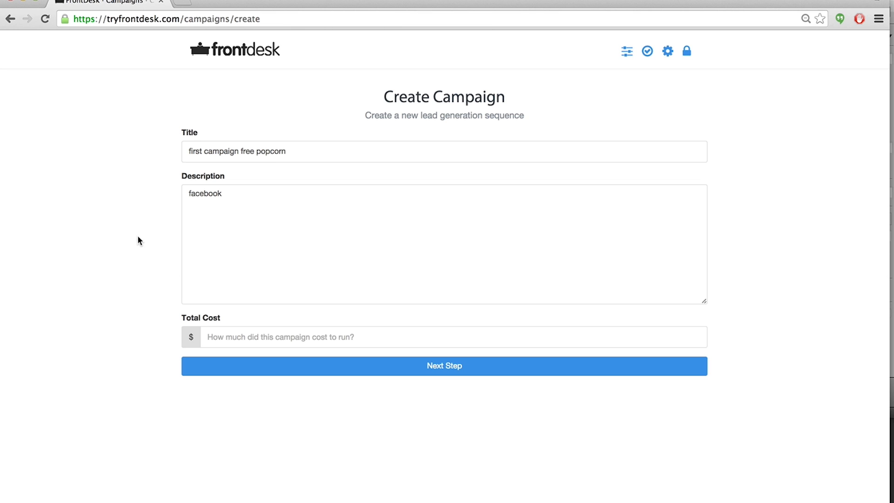
left_click(216, 334)
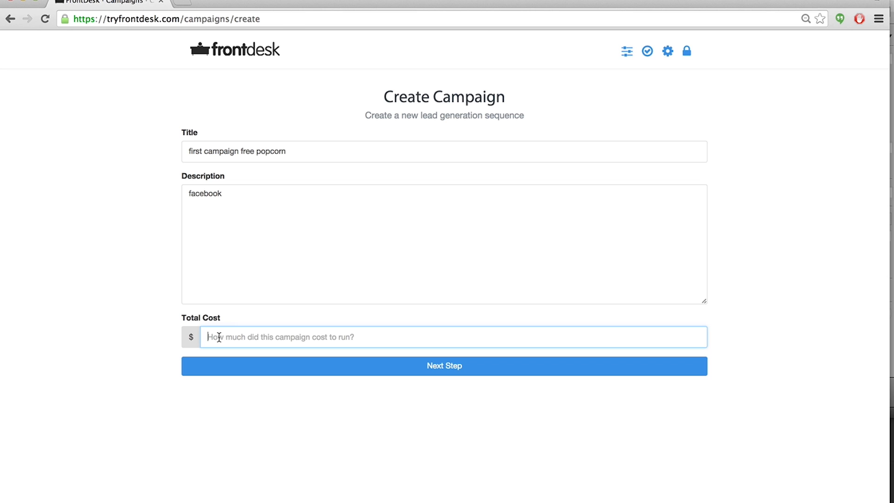
type("100")
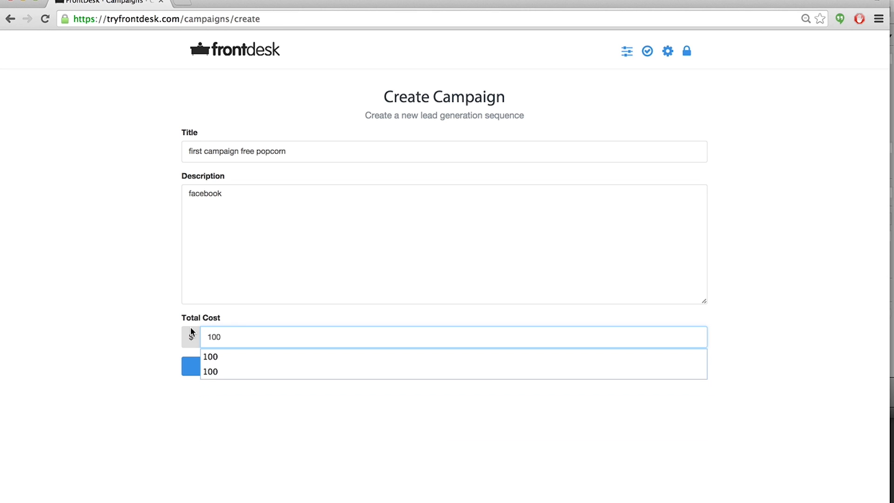
left_click(100, 299)
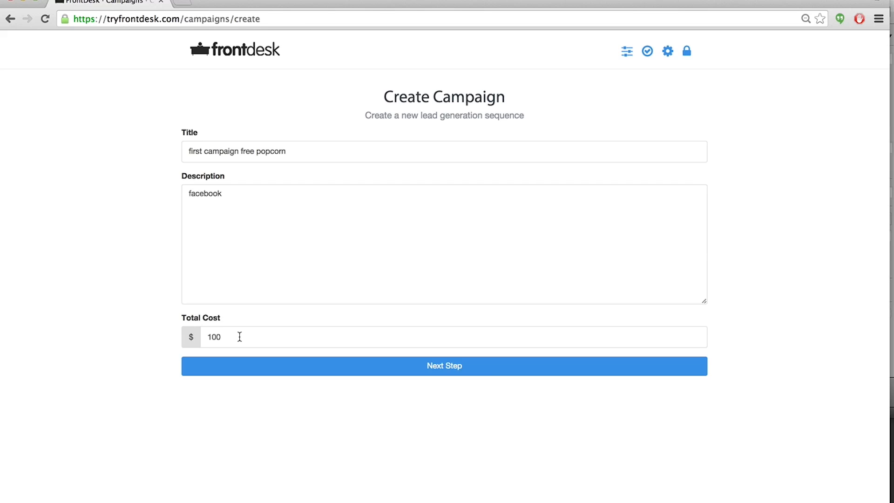
left_click(240, 337)
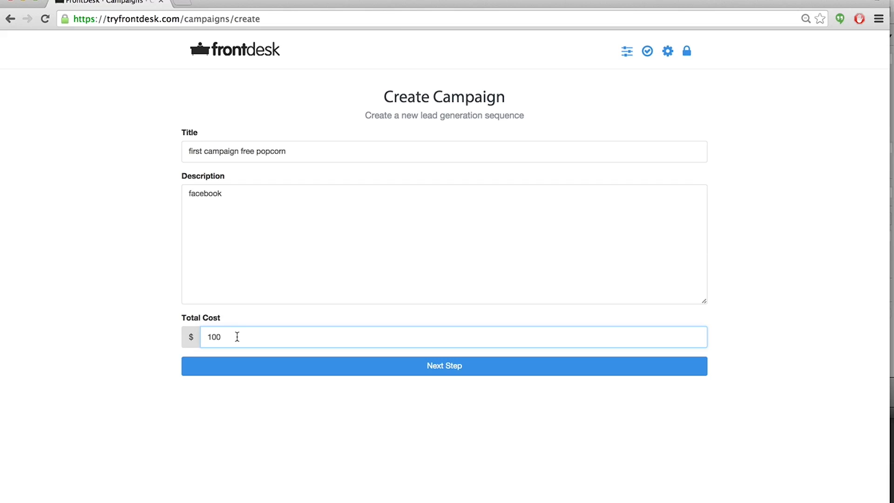
left_click(340, 368)
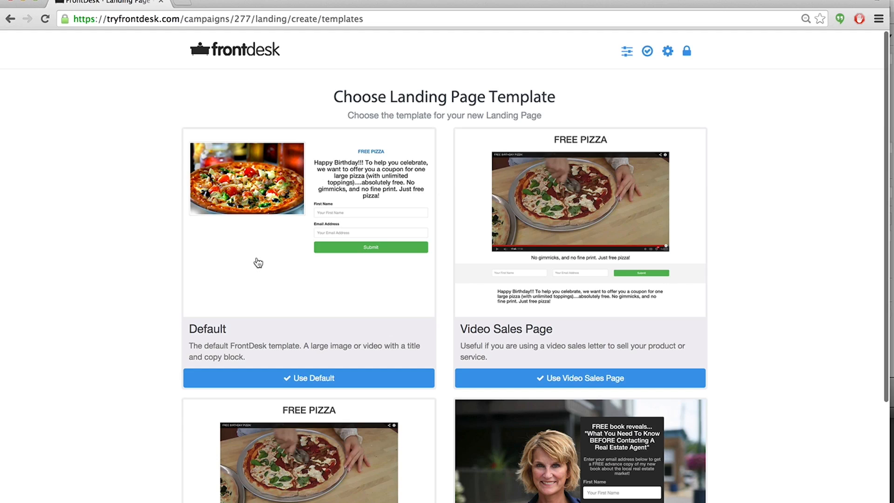
Choose the Default landing page template and set the headline to 'Free Popcorn!'.
left_click(287, 381)
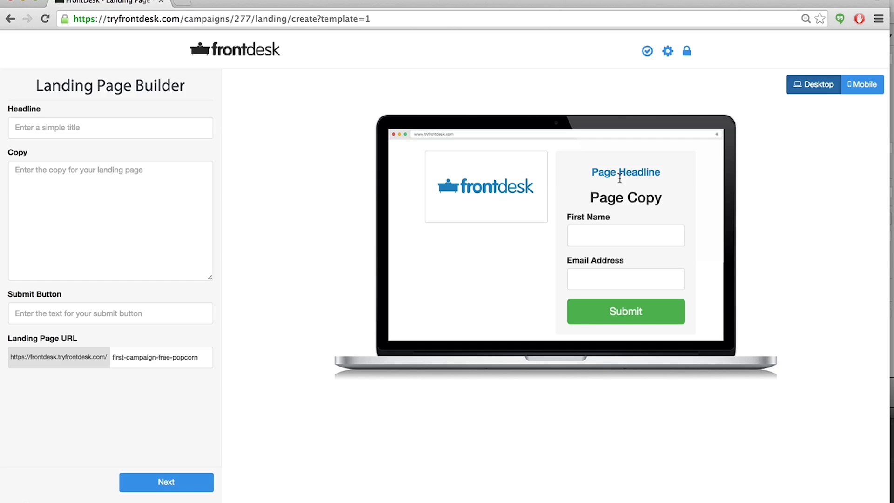
left_click(30, 128)
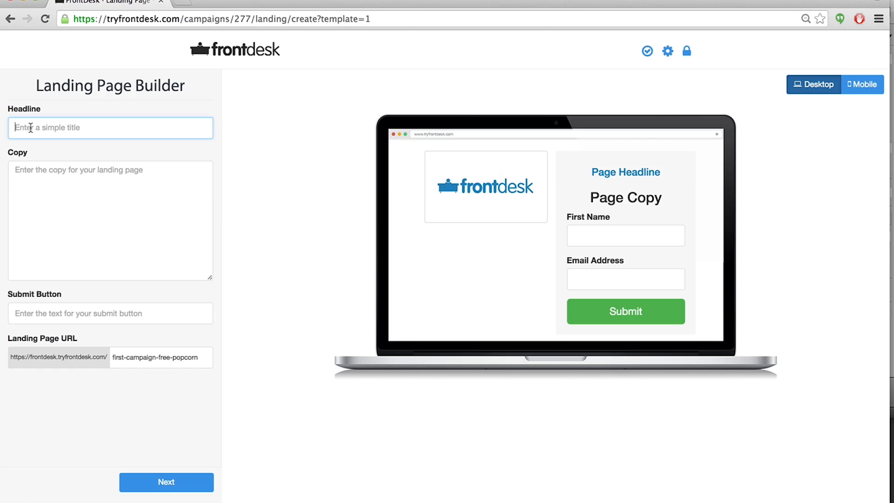
type("Free Popcorn!")
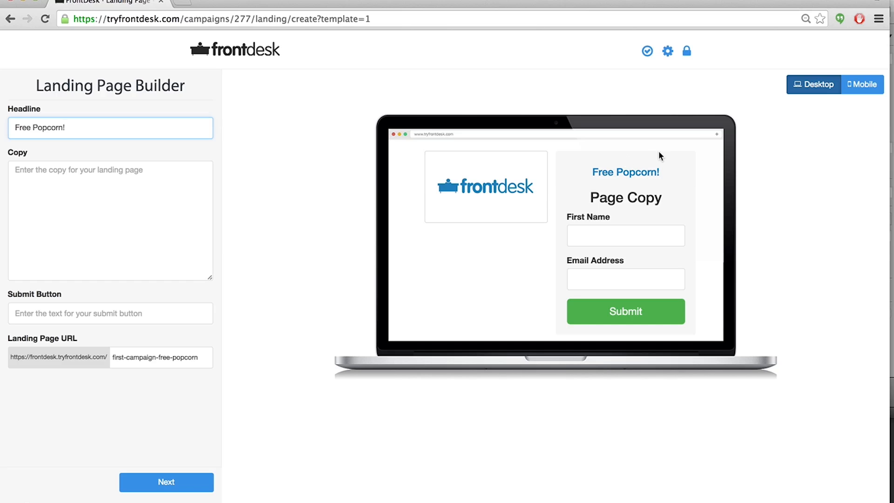
Preview the landing page in the mobile view and return to the desktop view.
left_click(867, 88)
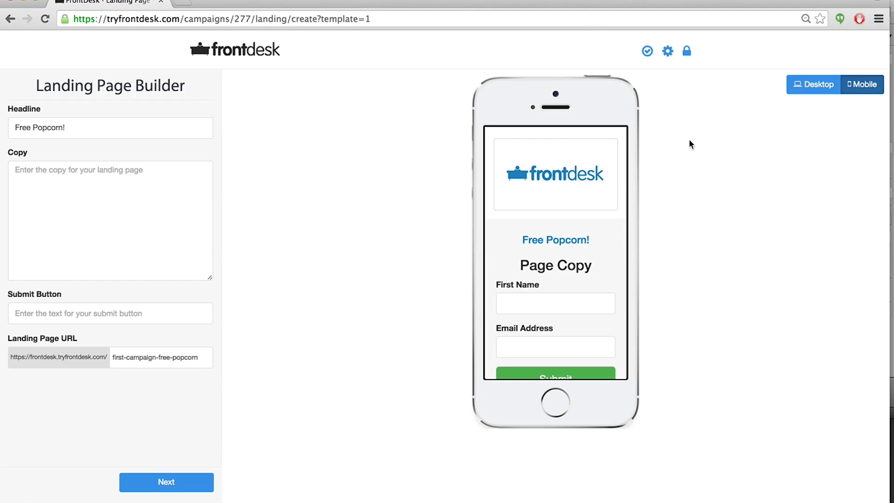
left_click(809, 92)
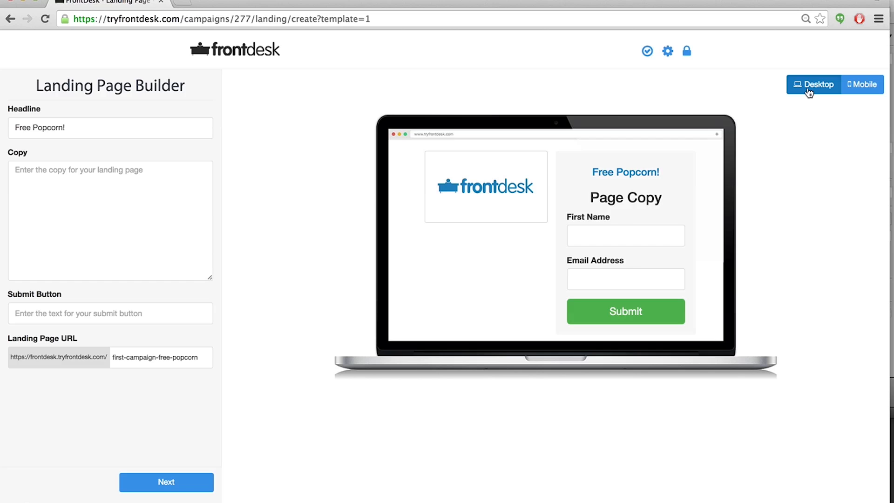
Write the landing page copy 'Click here to receive your coupon for FREE popcorn'.
left_click(37, 183)
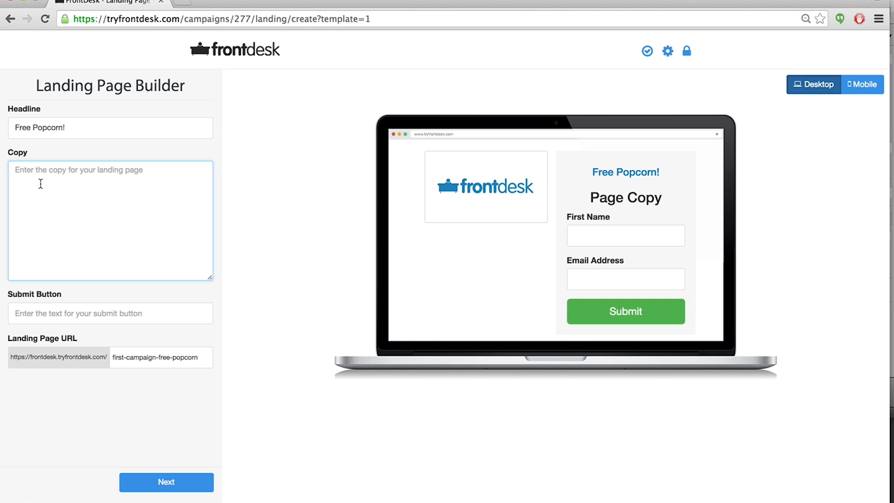
type("Click here")
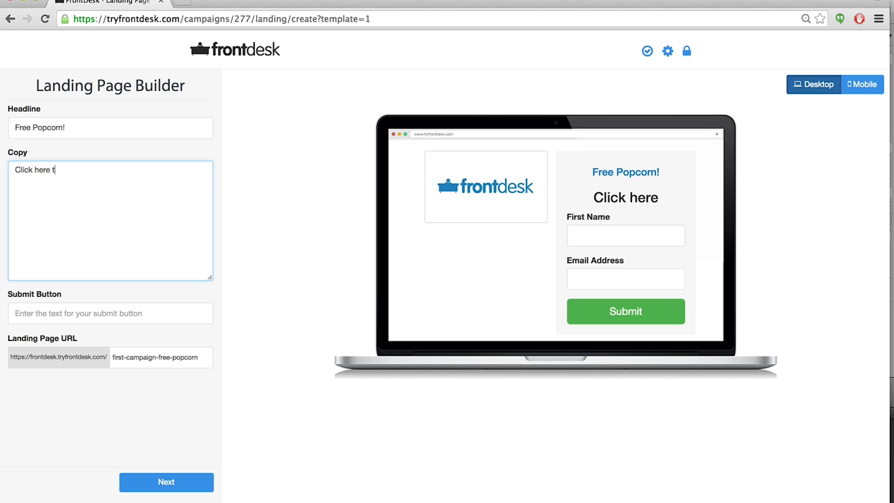
type(" to")
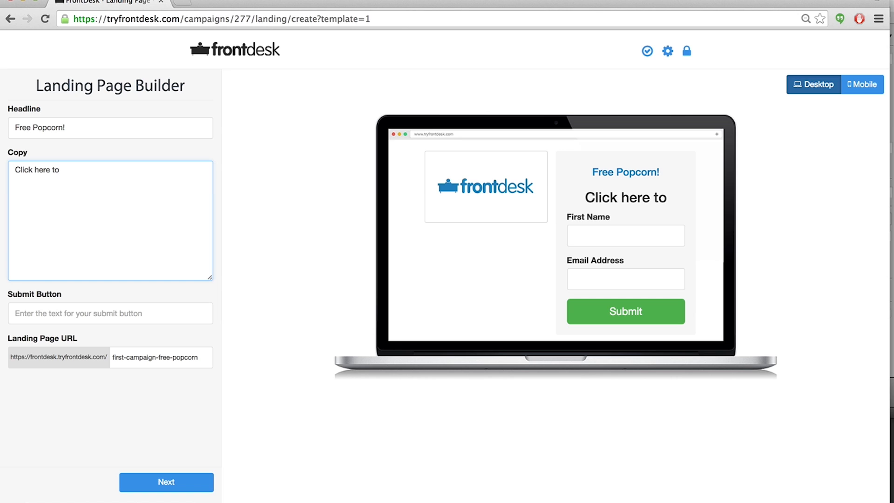
type(" receive a free")
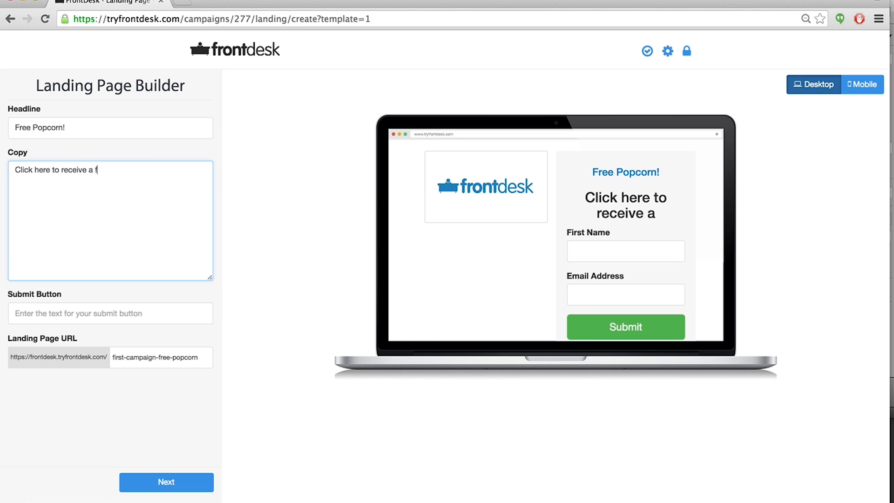
key("BackSpace")
key("BackSpace")
key("BackSpace")
key("BackSpace")
key("BackSpace")
key("BackSpace")
key("BackSpace")
type("your")
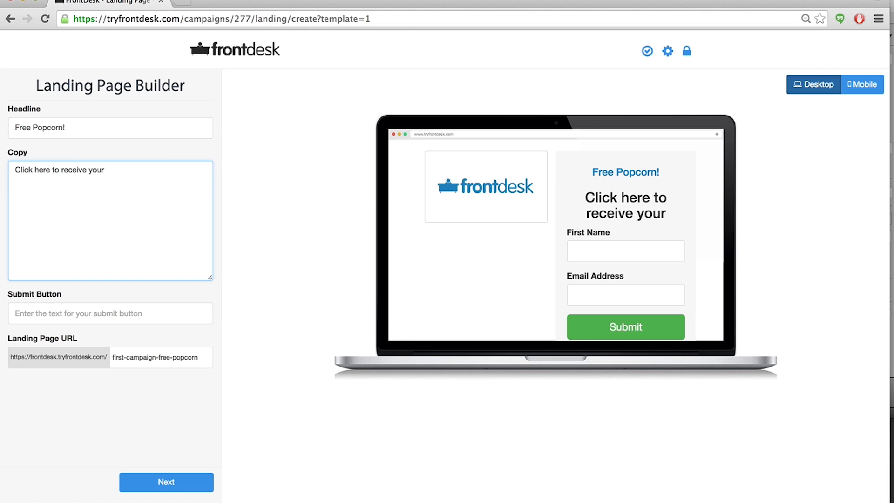
type(" FREE")
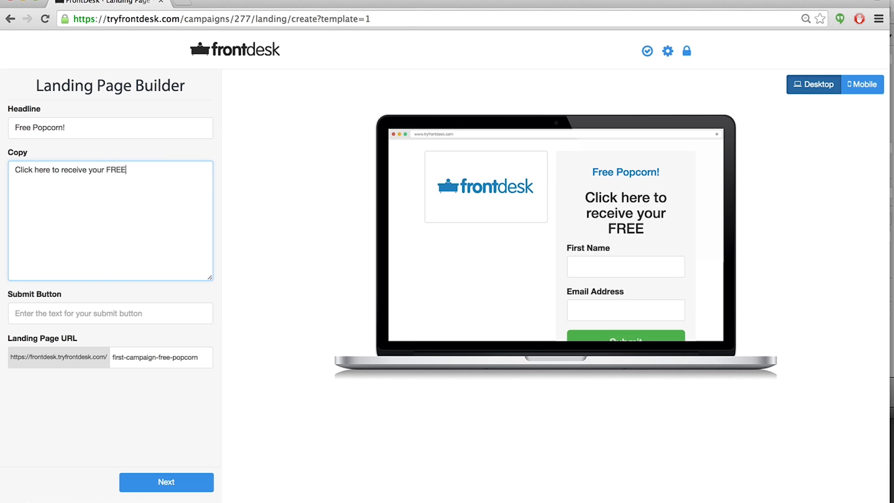
type(" coupon")
key("BackSpace")
key("BackSpace")
key("BackSpace")
key("BackSpace")
key("BackSpace")
key("BackSpace")
key("BackSpace")
key("BackSpace")
key("BackSpace")
key("BackSpace")
key("BackSpace")
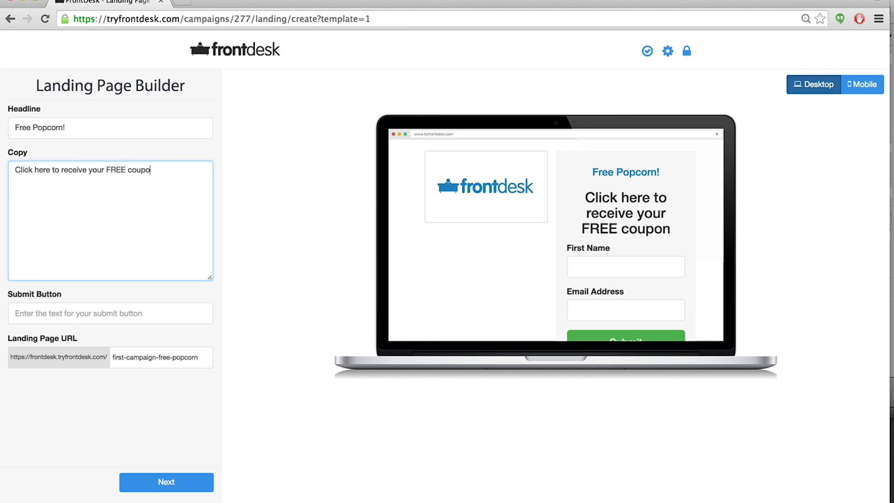
type("coupon fo")
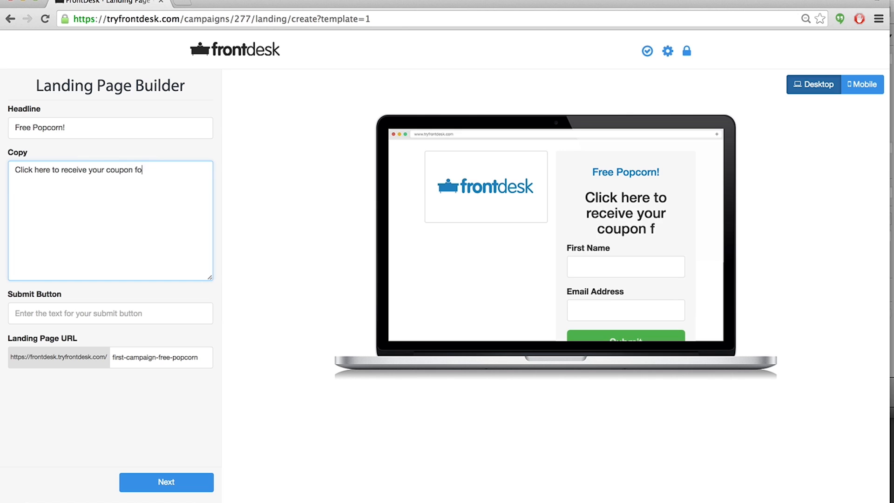
type("r FREE po")
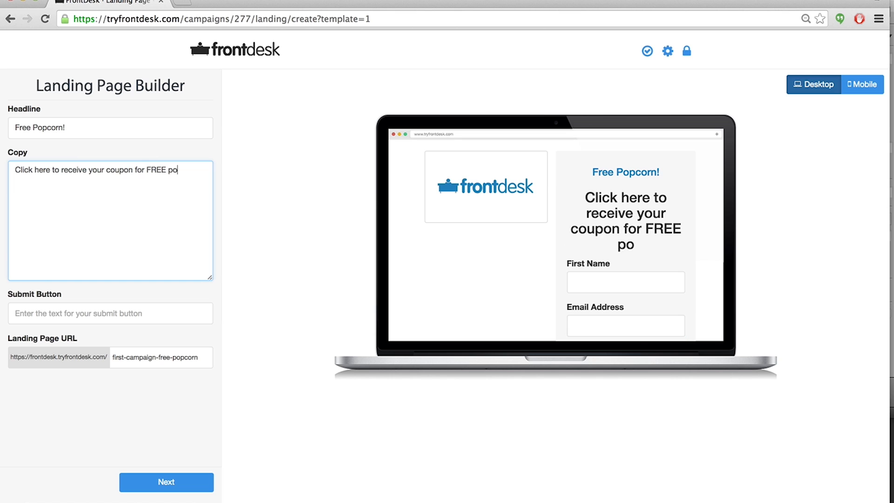
type("pcorn")
Revise the copy to read 'Click here to receive your coupon for a FREE large popcorn!'.
left_click(146, 170)
type("a")
left_click(175, 171)
type("large")
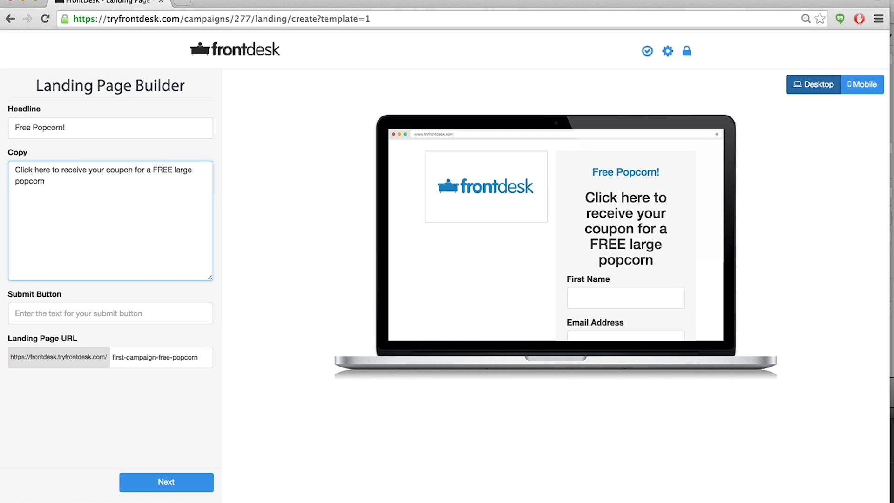
left_click(72, 187)
type(".")
key("BackSpace")
type("!")
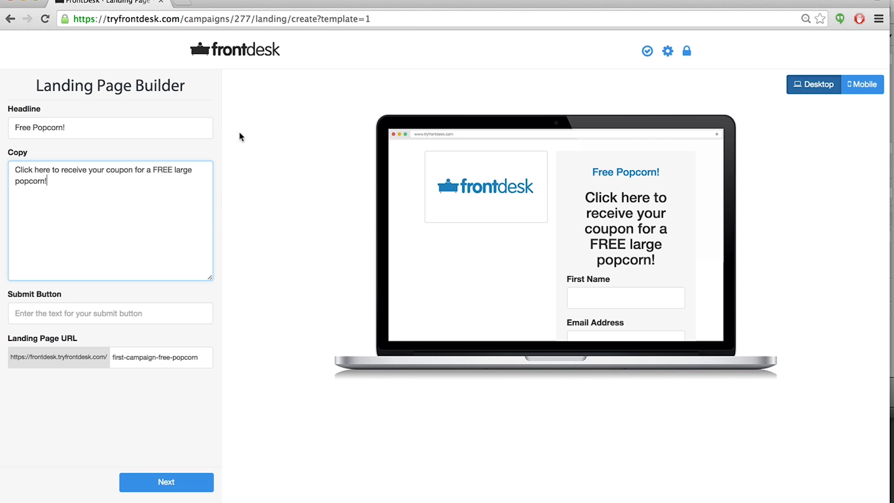
Open a new browser tab and search Google for 'buttered popcorn'.
key("super+t")
type("google.com")
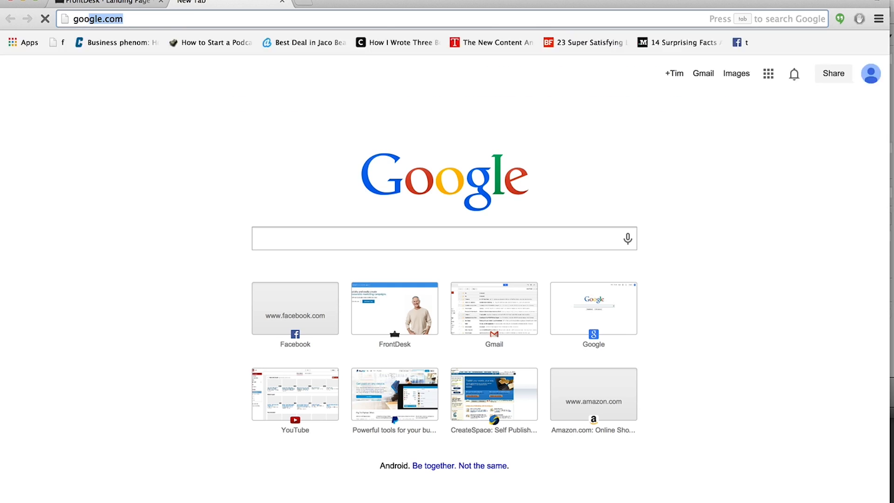
key("Return")
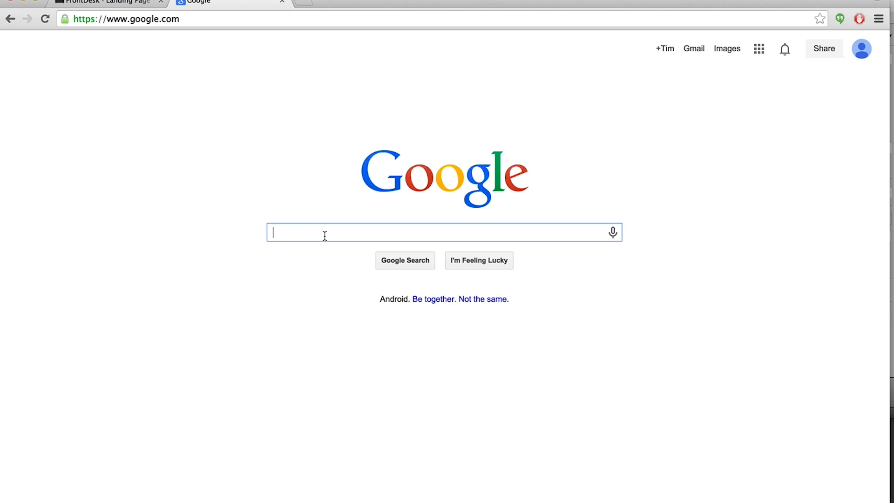
type("butter")
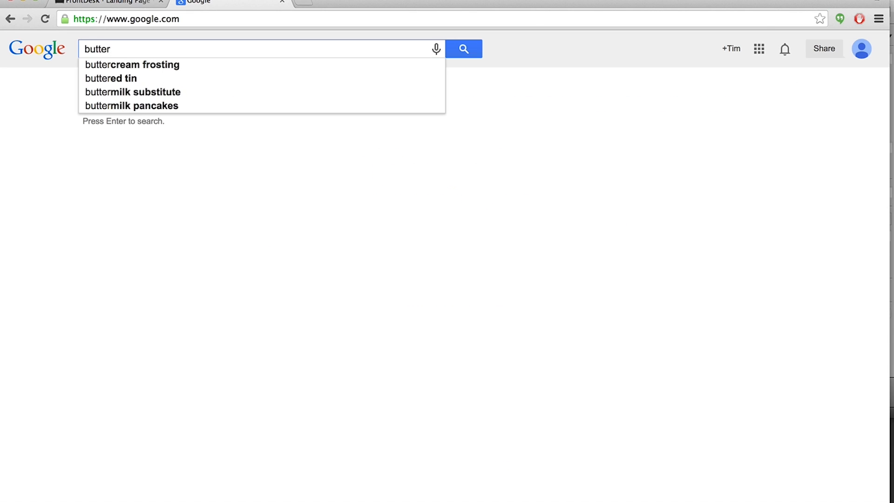
type("ed popcorn")
key("Return")
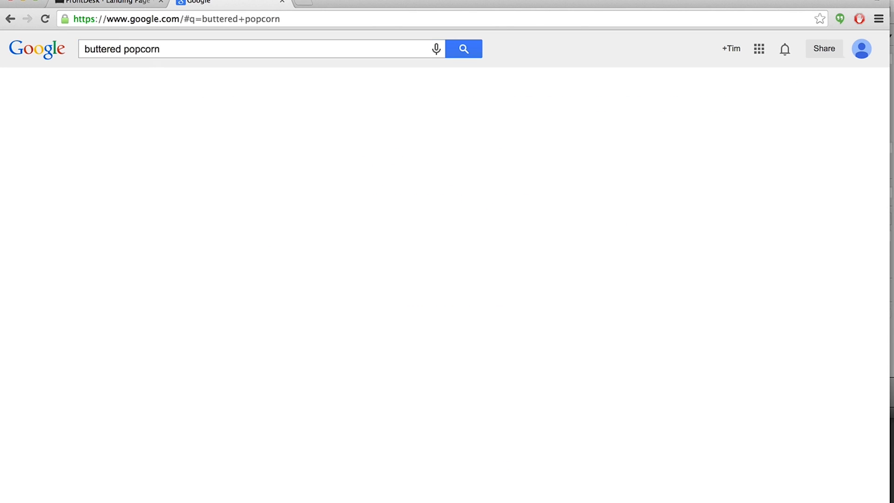
Find a popcorn bucket picture in the image results and save it to the Desktop as 'popcorn'.
left_click(135, 89)
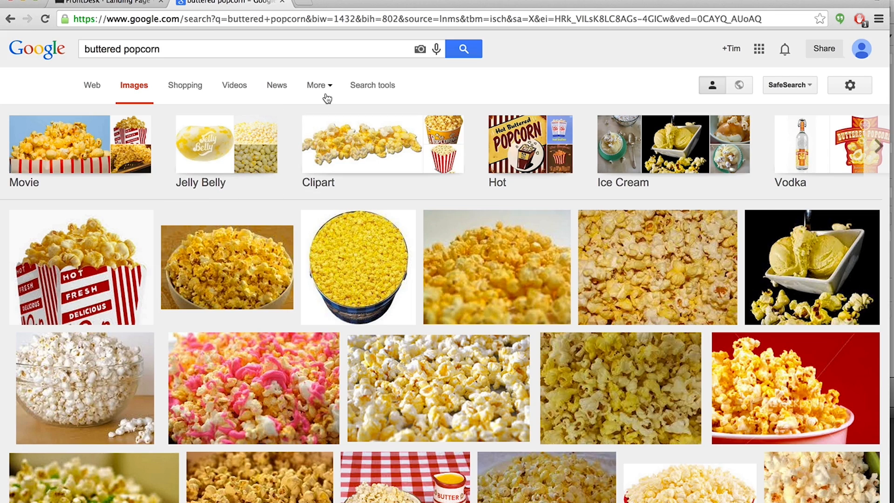
scroll(327, 98, "down", 4)
scroll(328, 99, "down", 1)
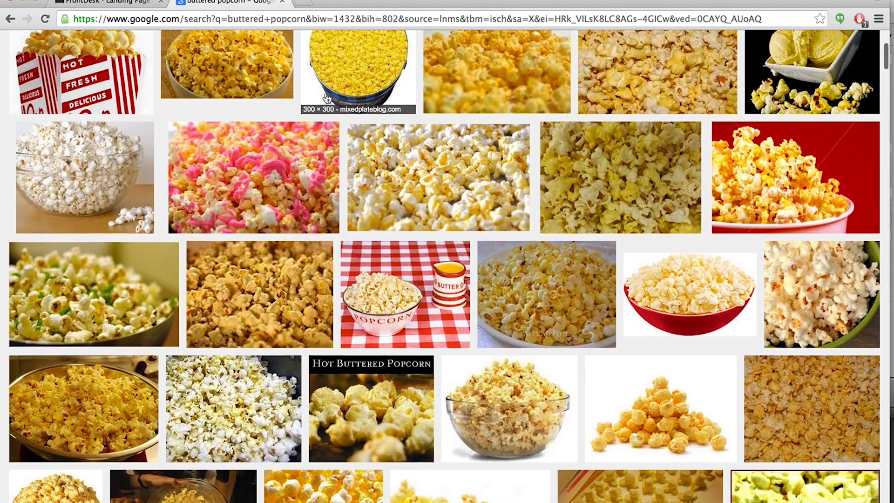
scroll(328, 98, "down", 4)
scroll(328, 98, "down", 2)
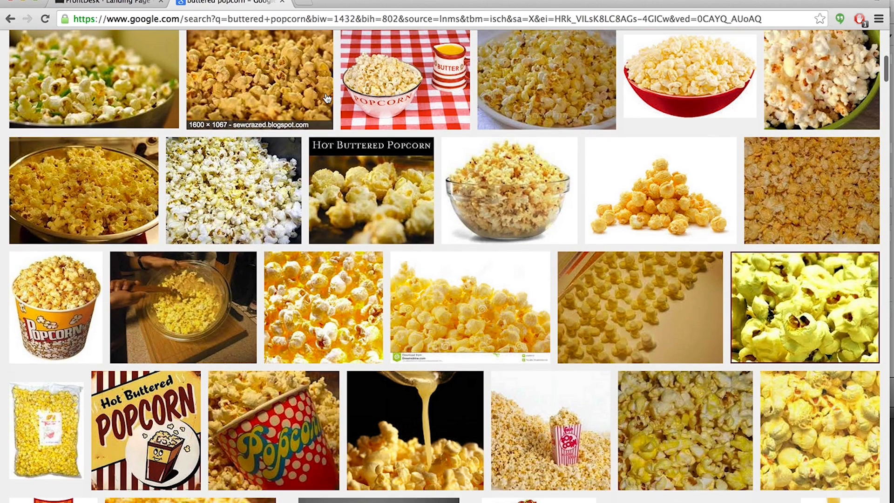
left_click(55, 296)
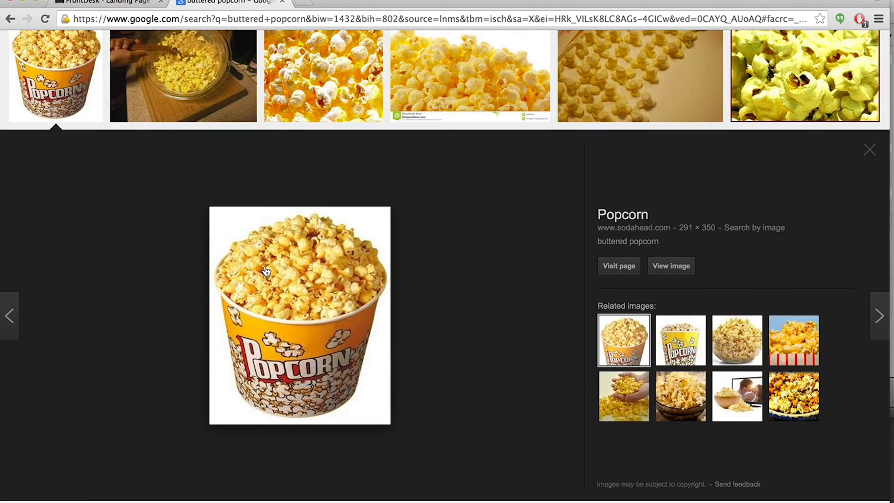
right_click(266, 270)
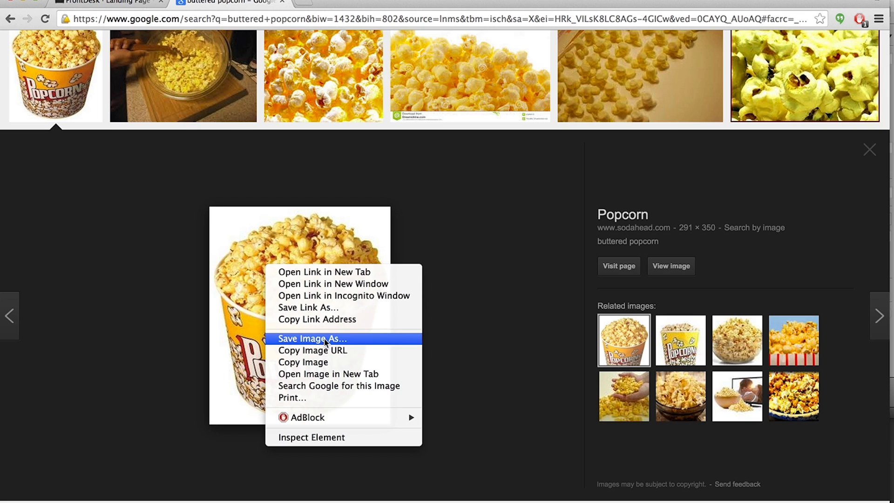
left_click(308, 339)
type("popcorn")
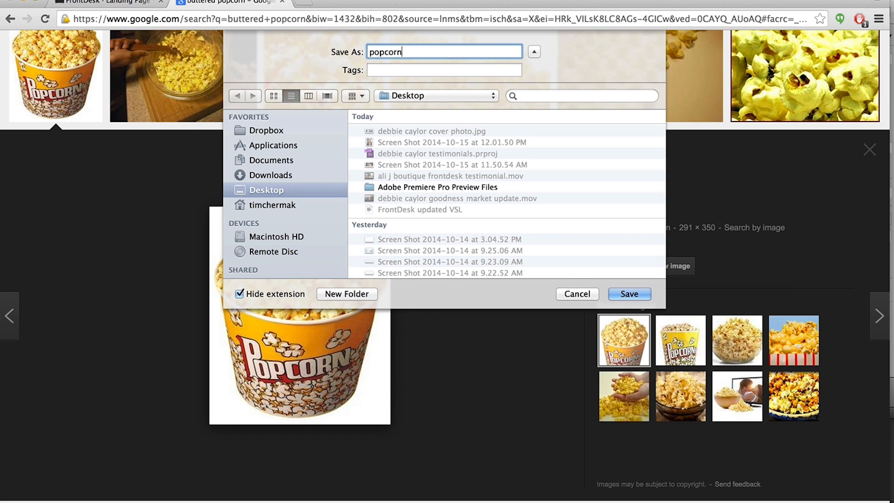
key("Return")
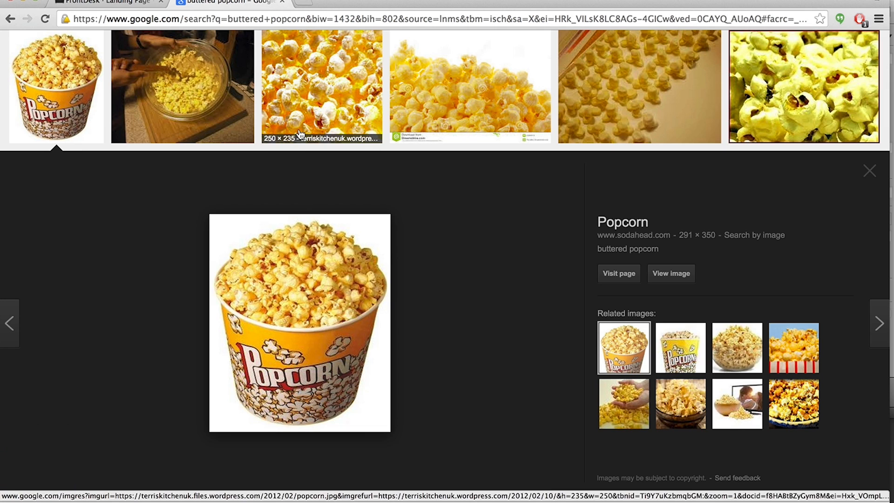
Return to the landing page builder and set the submit button text to 'Yes! Send Me The Coupon'.
left_click(282, 4)
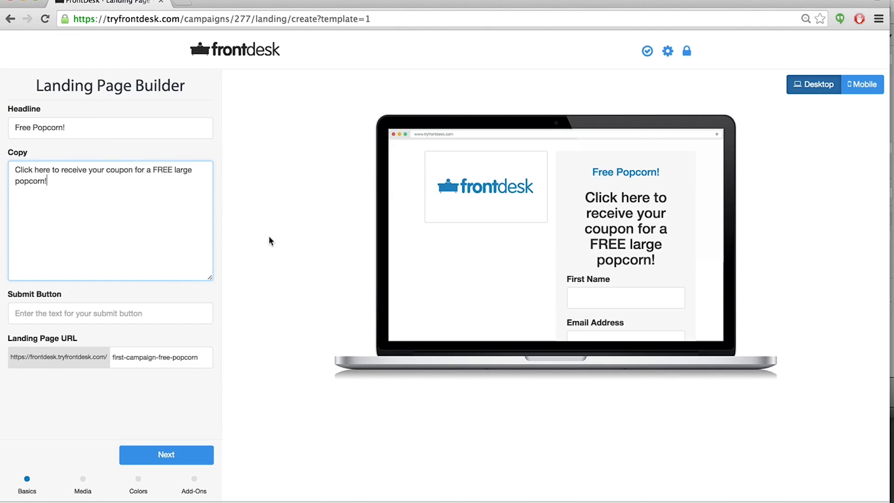
left_click(42, 313)
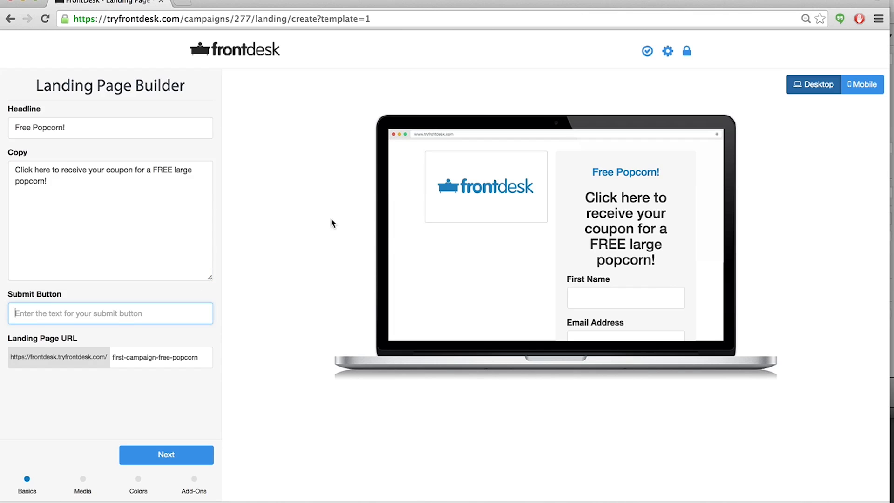
scroll(481, 241, "down", 3)
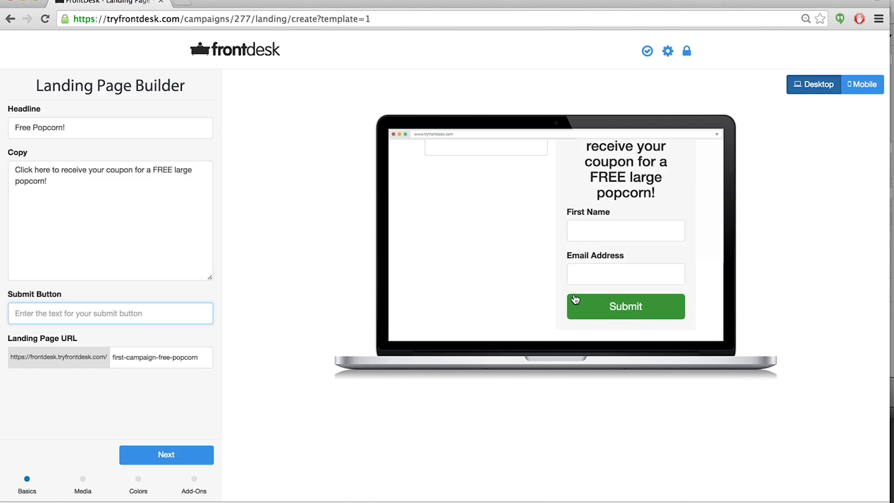
scroll(574, 299, "up", 2)
scroll(574, 299, "down", 3)
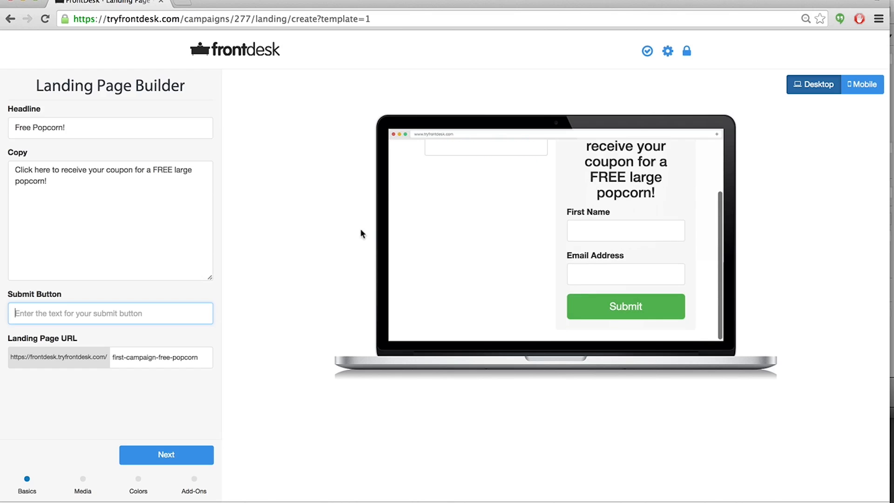
type("Y")
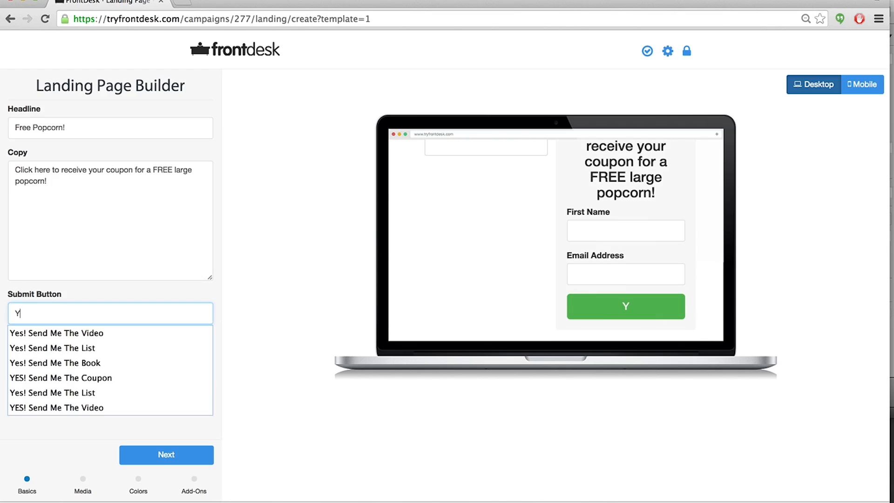
type("es! Send Me The Coupon")
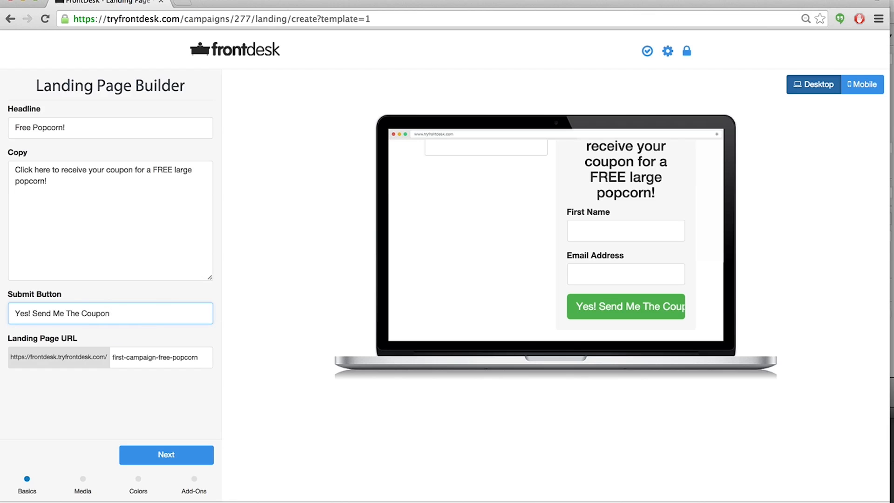
left_click_drag(117, 310, 5, 311)
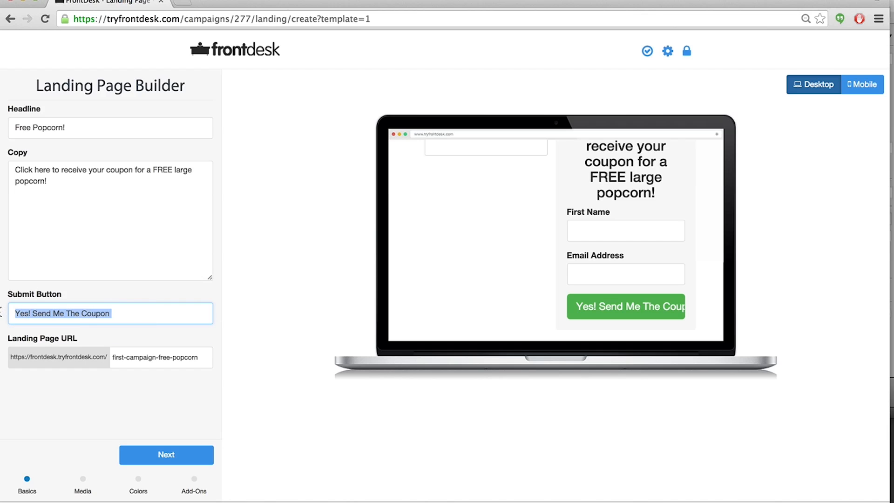
key("BackSpace")
key("super+z")
Change the headline to 'FREE Popcorn!'.
left_click(100, 259)
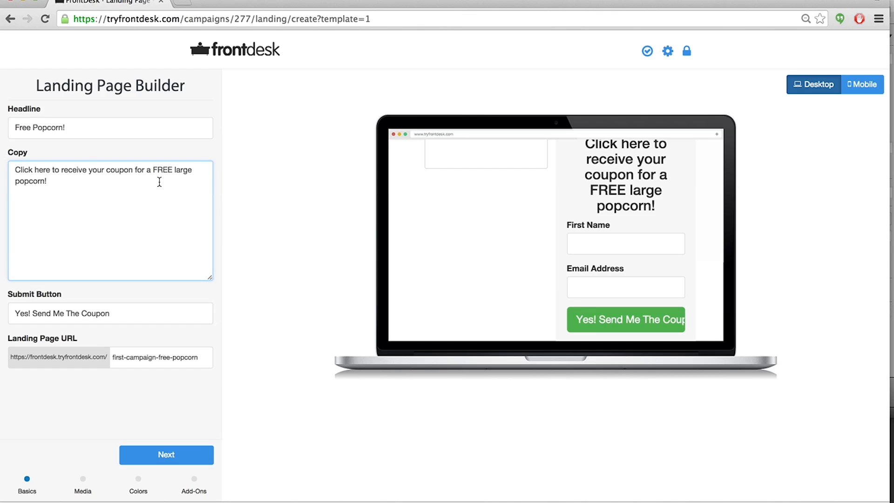
scroll(433, 215, "up", 3)
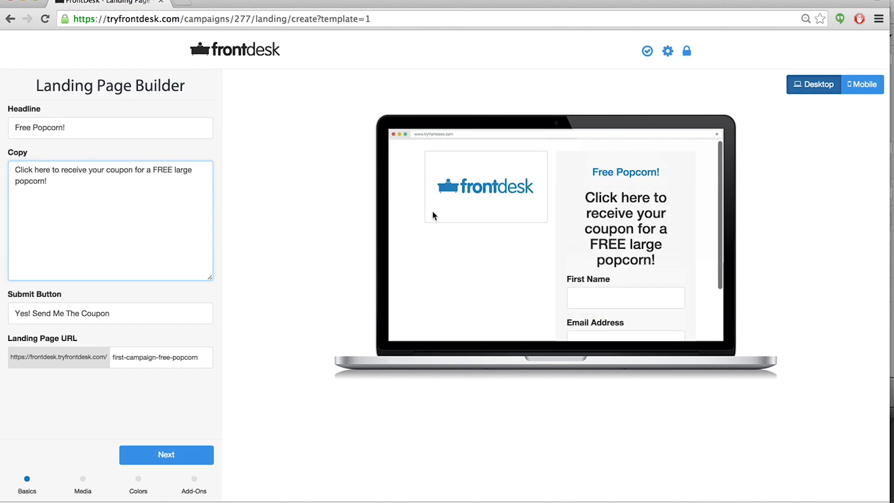
left_click(31, 129)
key("BackSpace")
key("BackSpace")
key("BackSpace")
type("REE")
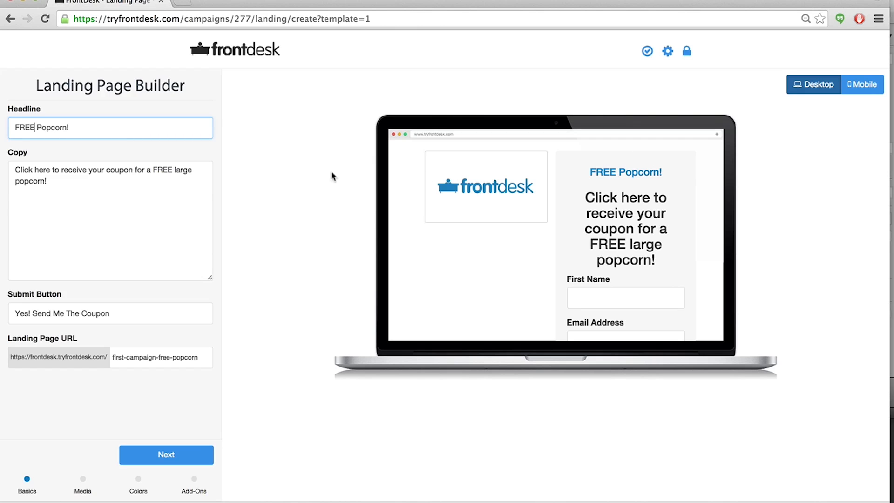
Shorten the landing page URL slug to 'free-popcorn'.
scroll(204, 202, "down", 1)
left_click_drag(158, 359, 107, 359)
key("BackSpace")
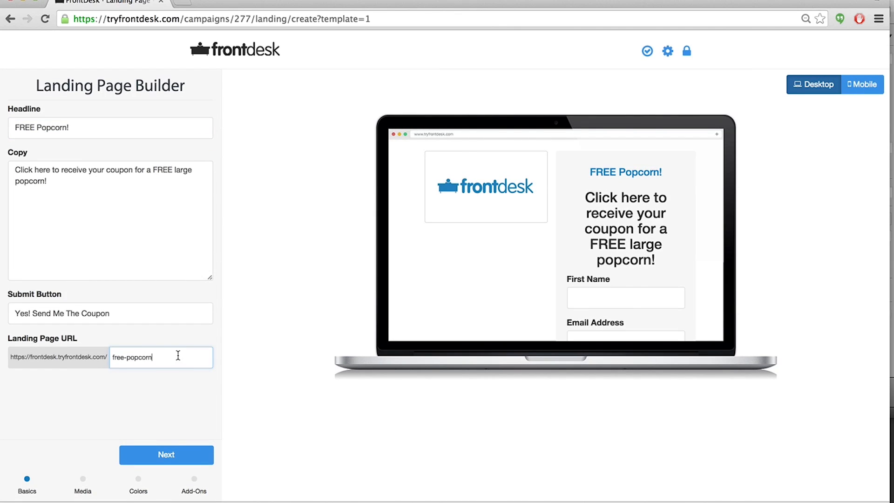
Move to the Media step and upload popcorn.jpeg from the Desktop as the landing page image.
left_click(173, 458)
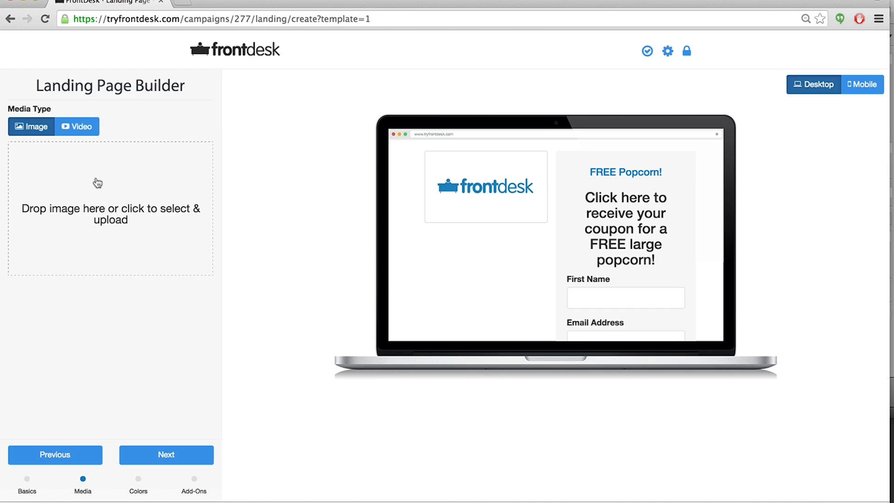
left_click(83, 128)
left_click(30, 152)
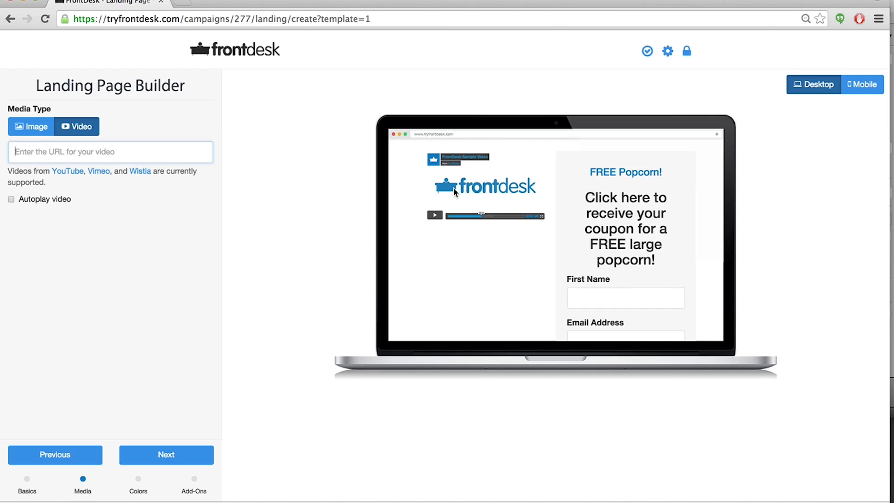
left_click(11, 200)
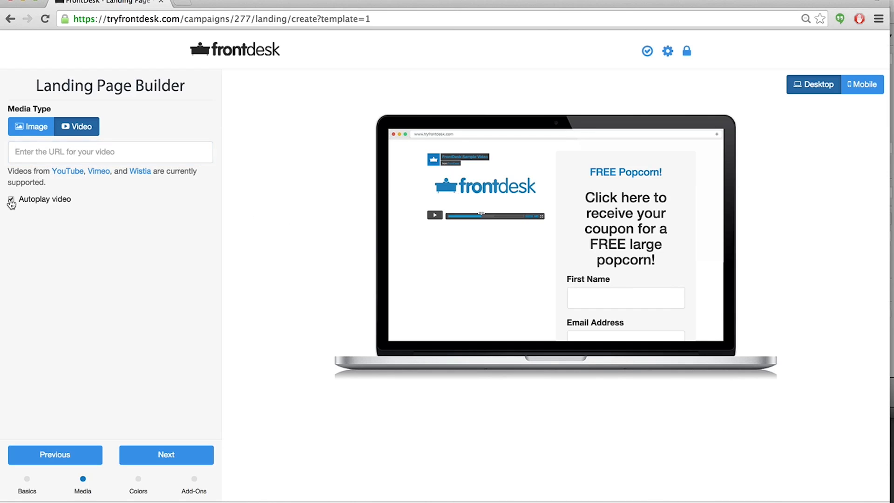
left_click(10, 200)
left_click(38, 133)
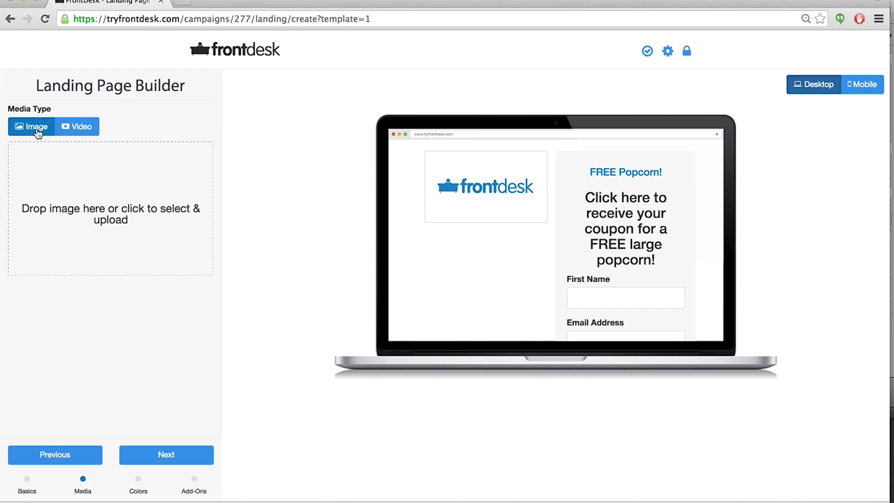
left_click(78, 198)
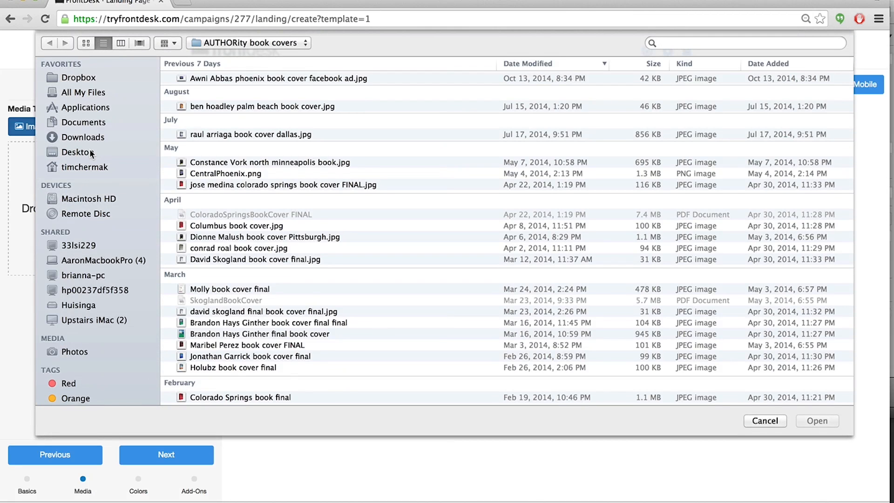
left_click(90, 151)
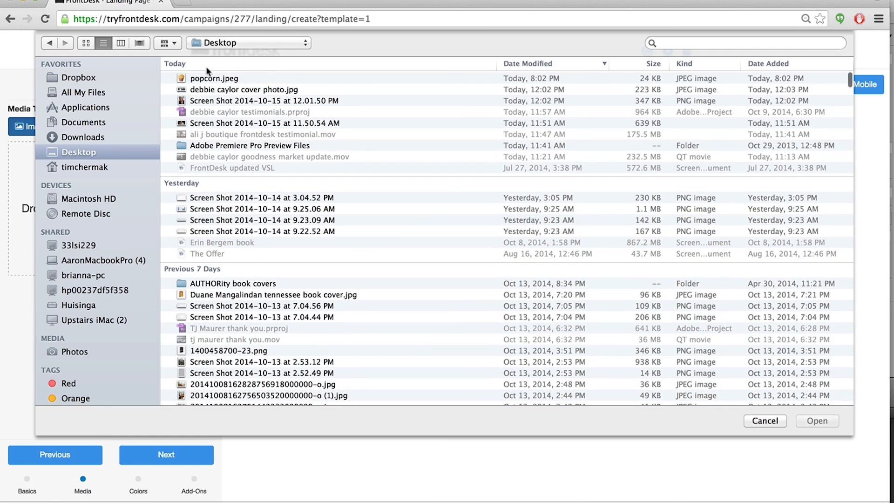
double_click(203, 80)
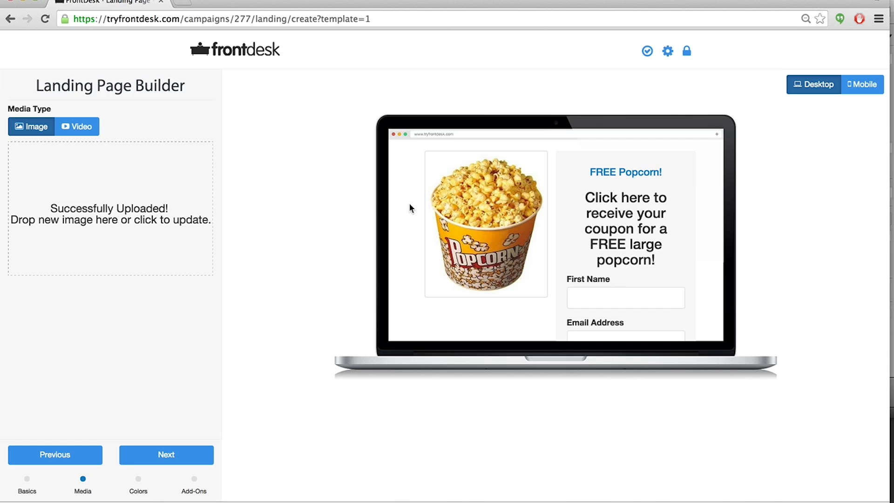
Move to the Colors step and set the form color to red.
scroll(409, 202, "down", 2)
scroll(409, 202, "up", 2)
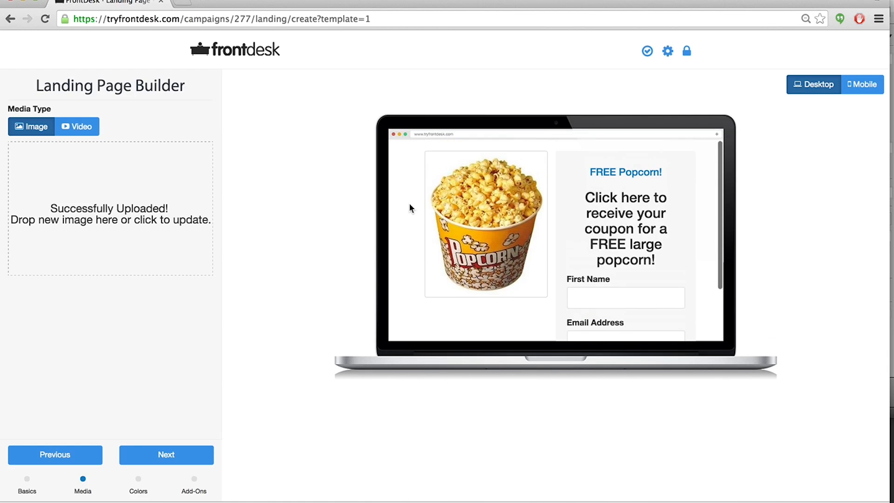
left_click(148, 460)
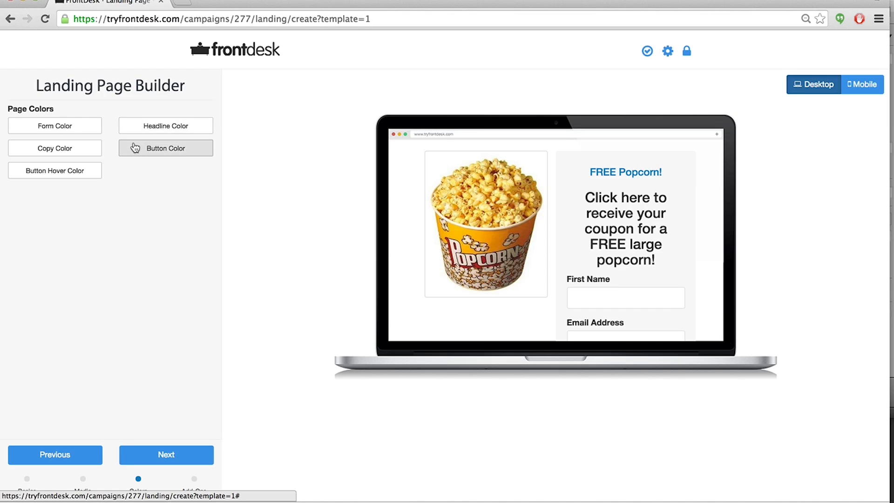
left_click(83, 132)
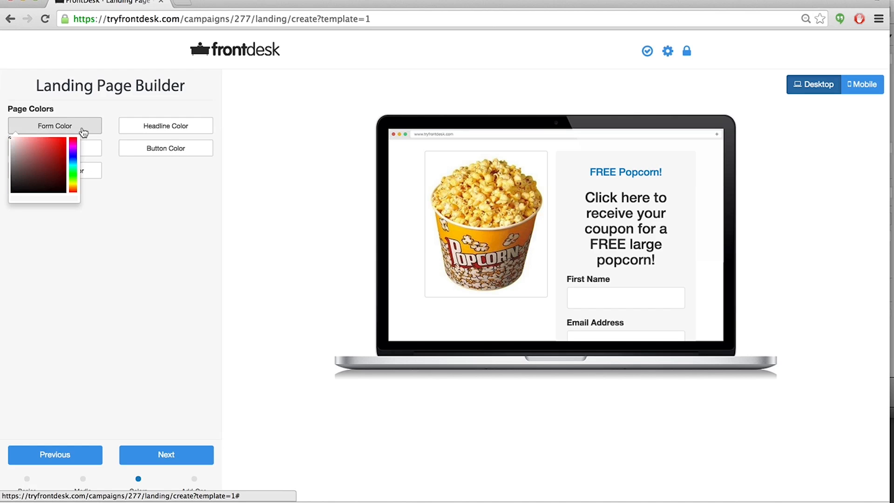
left_click(54, 145)
left_click_drag(54, 145, 59, 142)
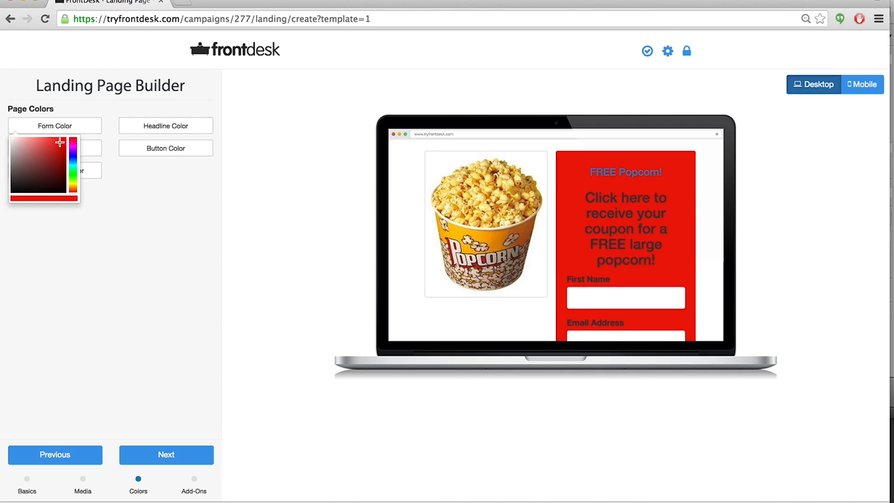
left_click(121, 198)
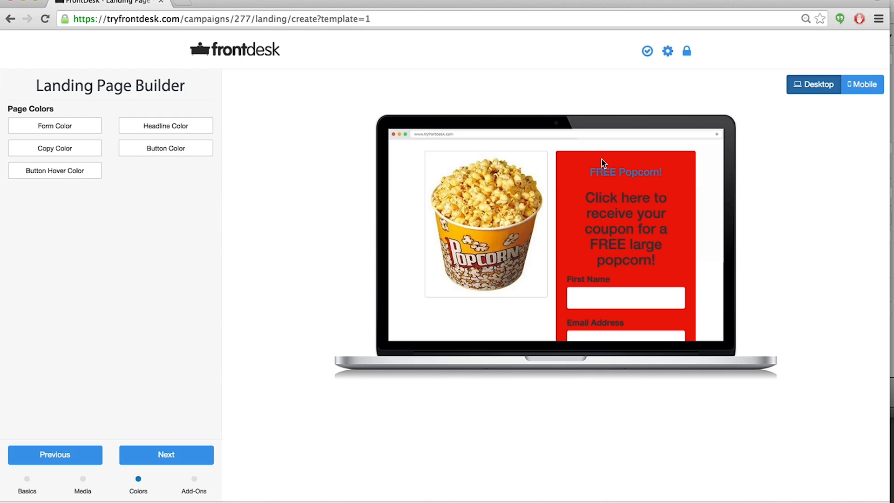
Set the headline color to yellow.
left_click(181, 127)
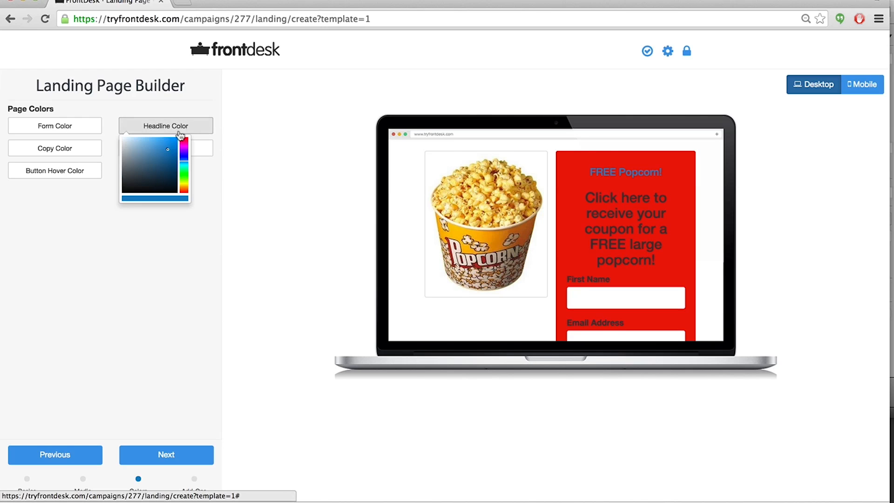
left_click(184, 176)
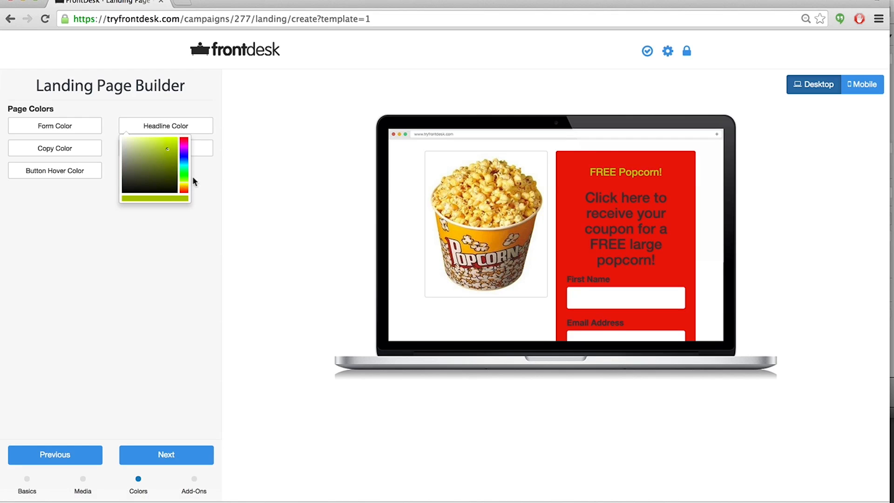
left_click_drag(183, 178, 178, 136)
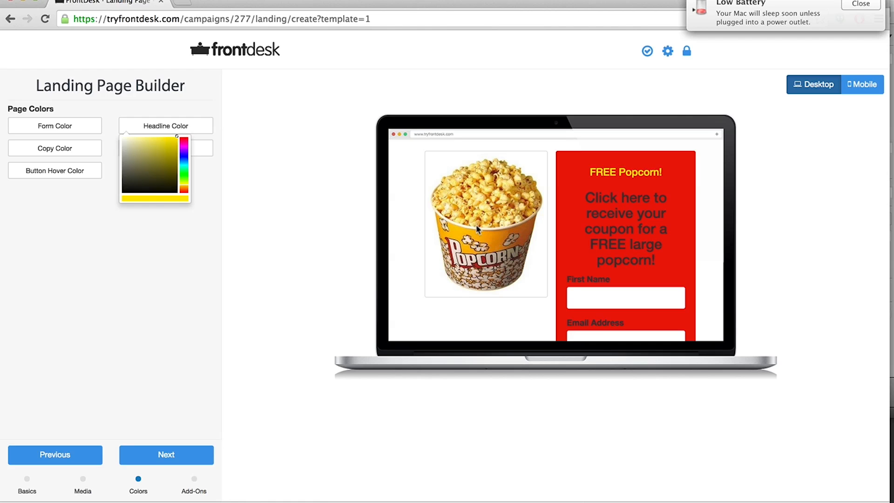
left_click(72, 275)
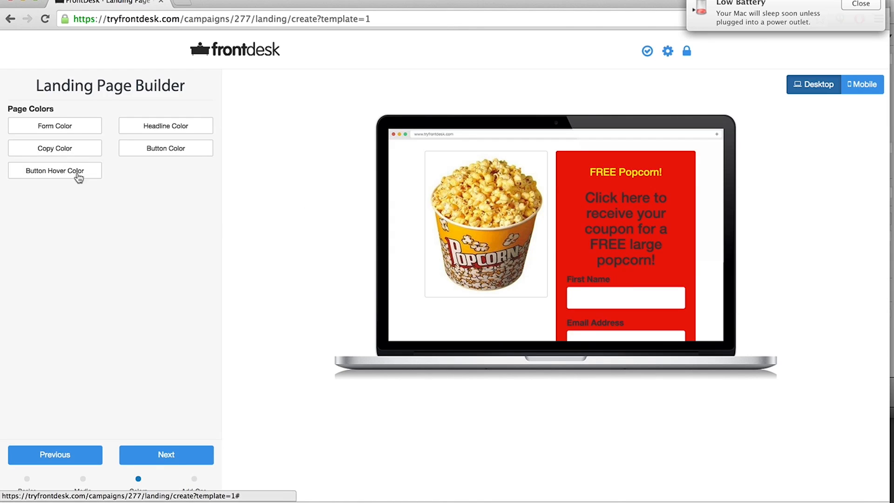
Set the copy color to white.
left_click(54, 149)
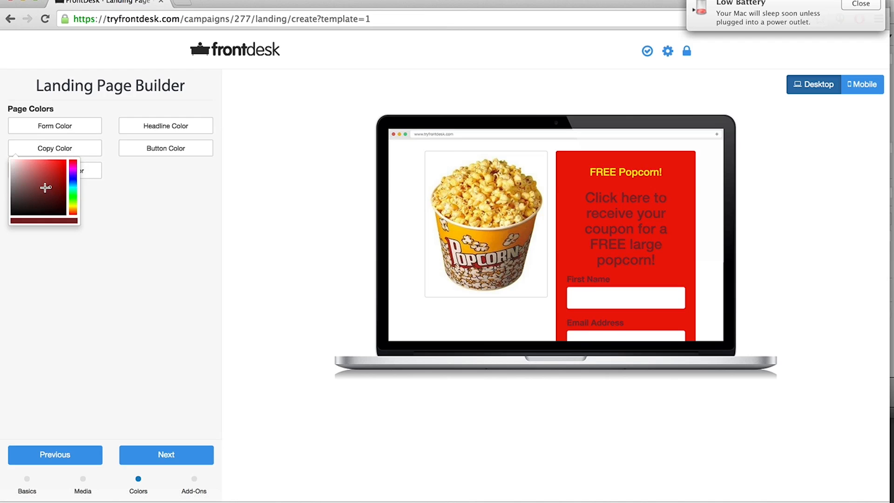
left_click_drag(50, 186, 4, 150)
left_click(116, 216)
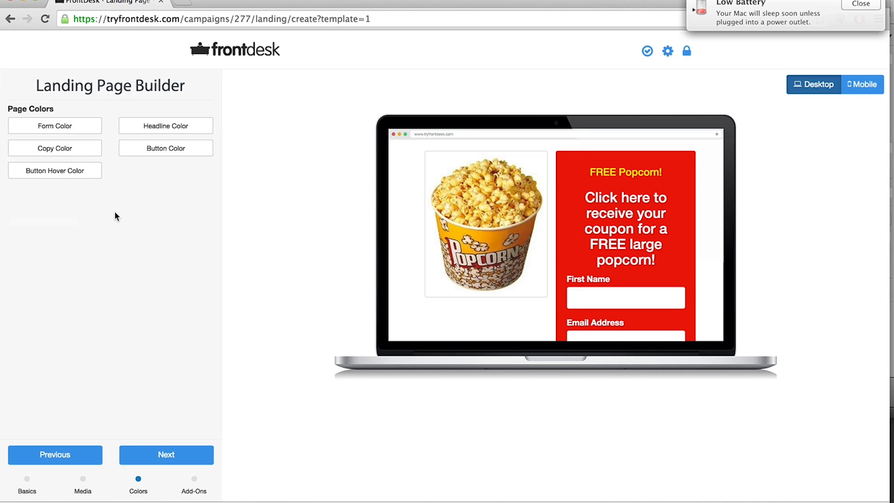
Set the button color to yellow.
scroll(437, 203, "down", 3)
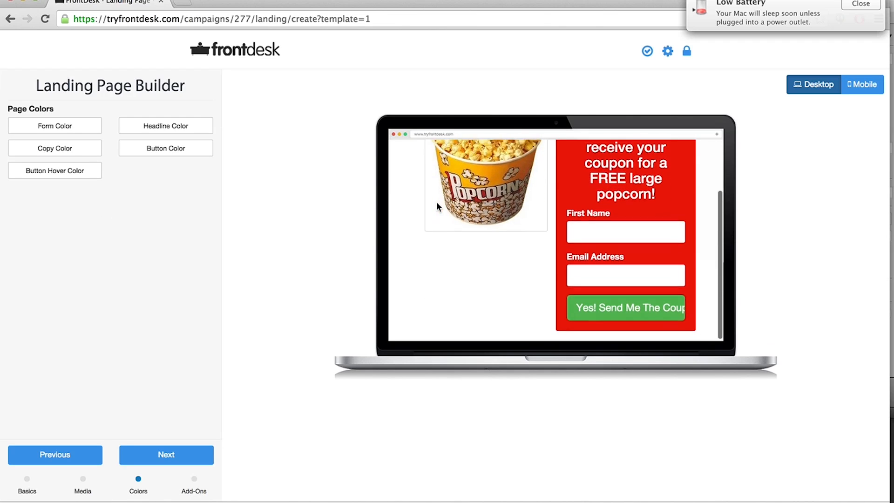
scroll(437, 203, "up", 3)
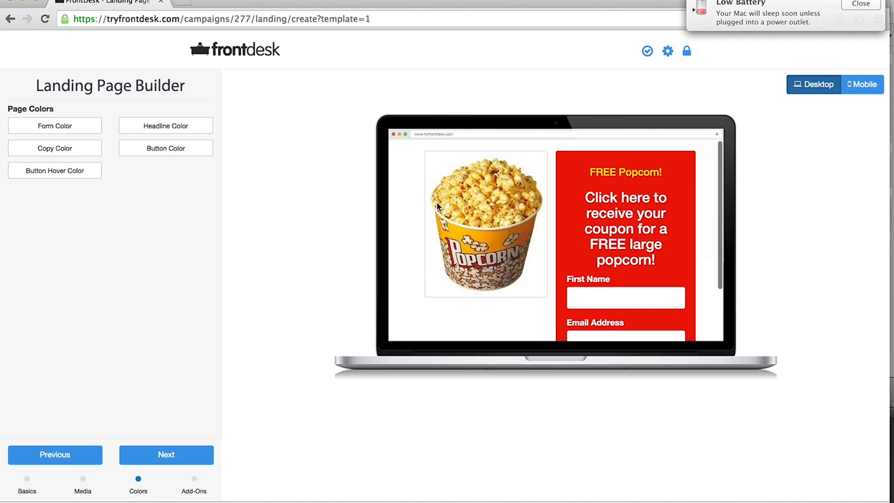
scroll(660, 324, "down", 3)
scroll(572, 275, "up", 3)
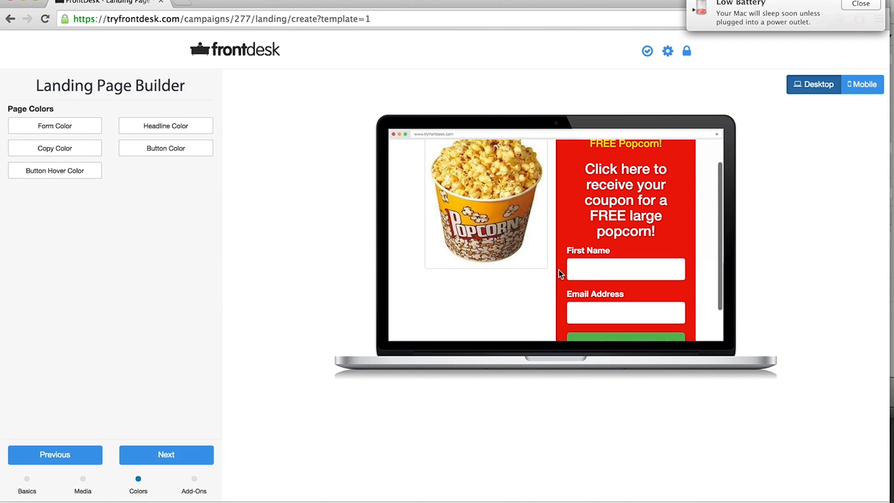
left_click(169, 152)
left_click_drag(184, 203, 185, 207)
left_click_drag(146, 182, 168, 159)
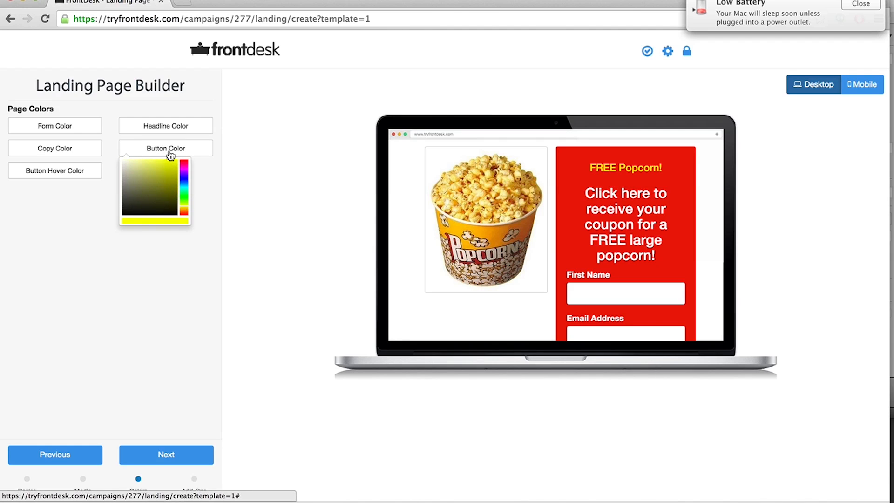
left_click(159, 251)
Change the button color to dark blue and check the button in the preview.
scroll(611, 258, "down", 3)
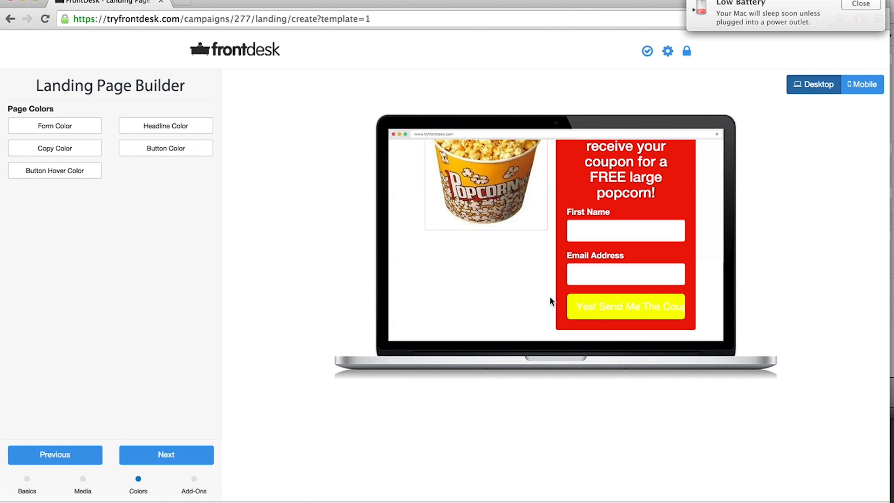
scroll(549, 298, "up", 3)
scroll(549, 300, "down", 3)
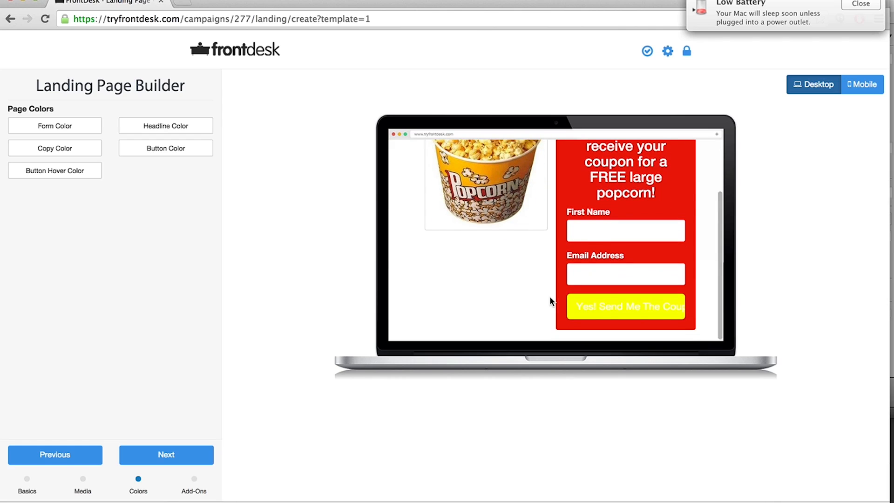
scroll(549, 301, "up", 4)
scroll(550, 301, "down", 2)
scroll(550, 297, "down", 2)
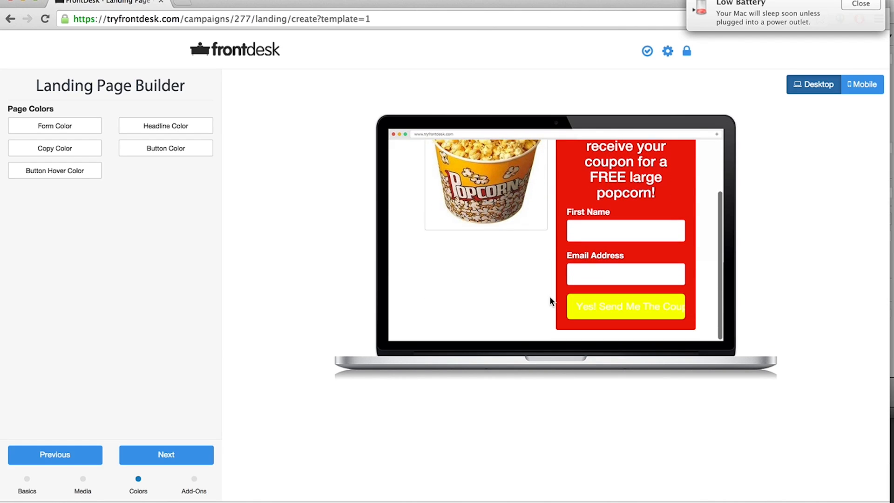
left_click(184, 151)
left_click_drag(144, 191, 120, 158)
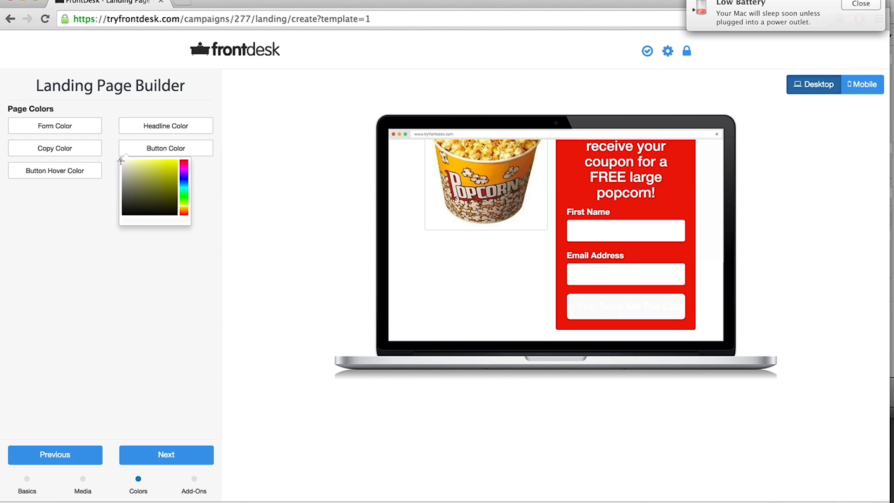
mouse_move(121, 161)
left_mouse_down()
mouse_move(190, 211)
mouse_move(174, 206)
mouse_move(184, 200)
mouse_move(189, 154)
mouse_move(184, 180)
mouse_move(183, 163)
mouse_move(168, 168)
mouse_move(166, 182)
mouse_move(185, 176)
left_mouse_up()
left_click(185, 179)
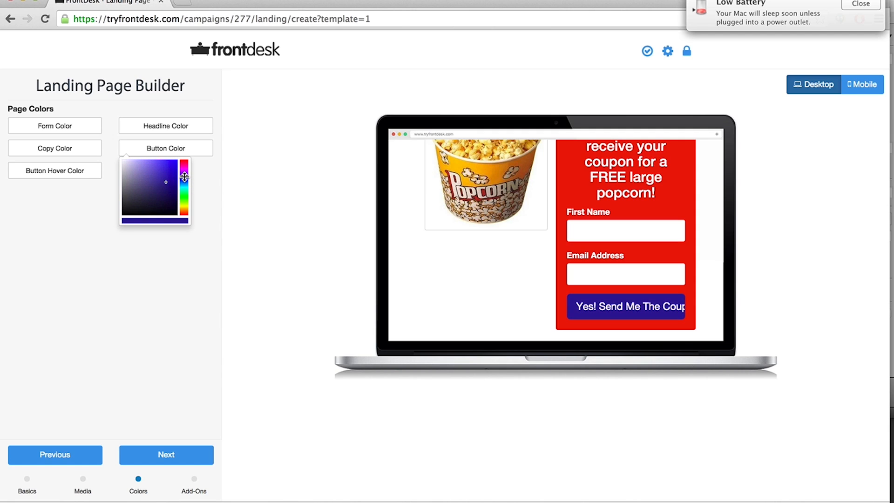
scroll(396, 310, "up", 3)
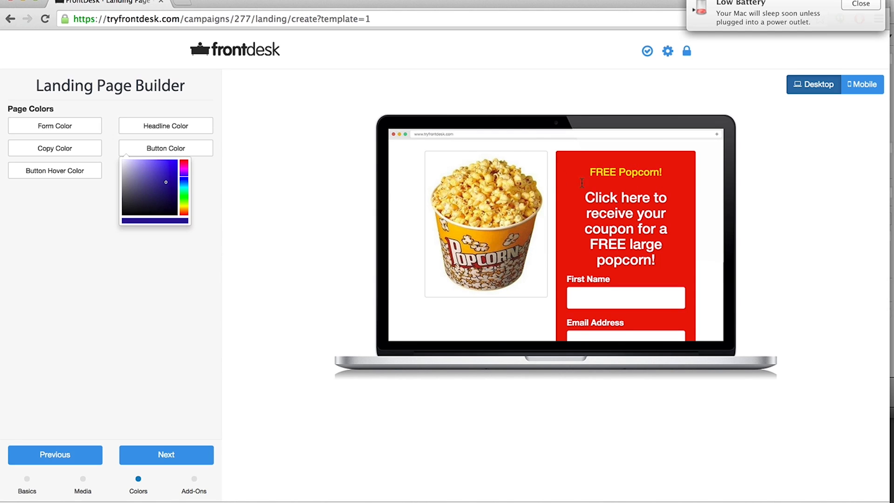
scroll(582, 191, "down", 1)
scroll(592, 200, "up", 1)
scroll(572, 213, "down", 3)
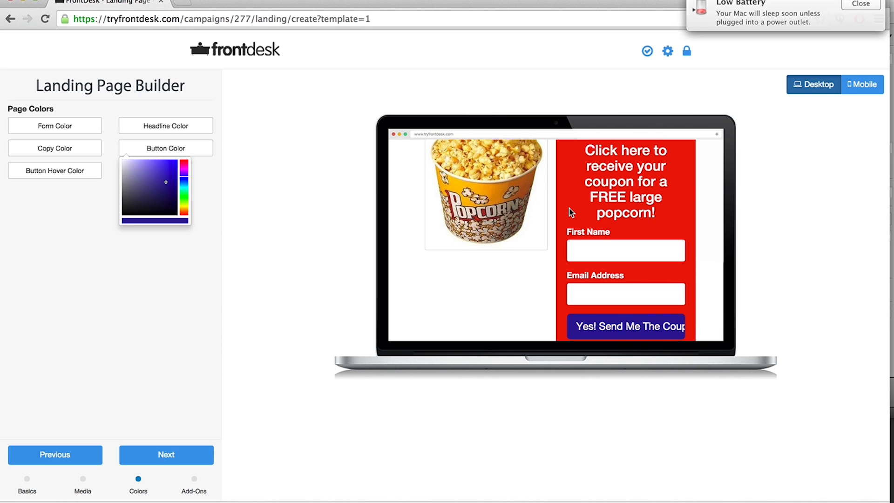
scroll(571, 212, "down", 1)
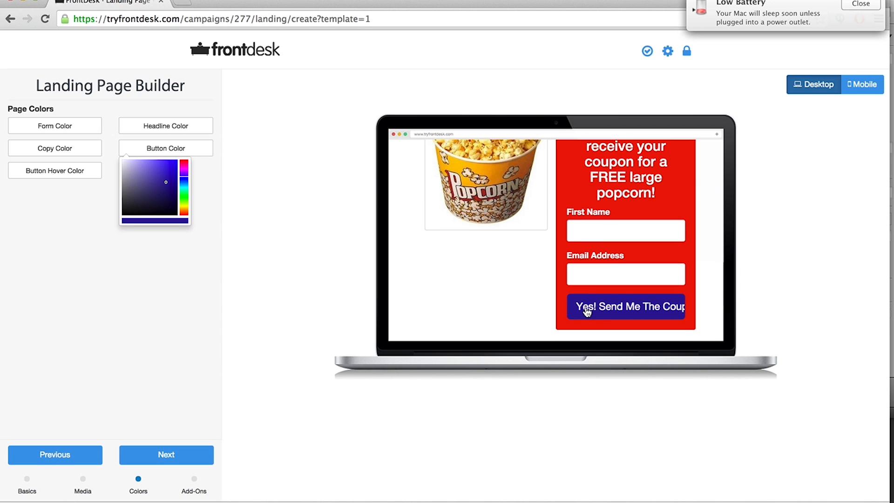
left_click(861, 4)
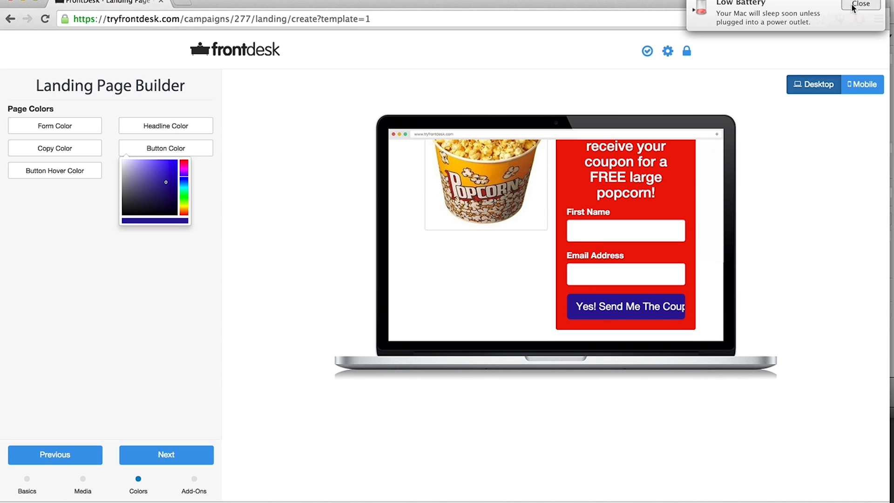
left_click(71, 263)
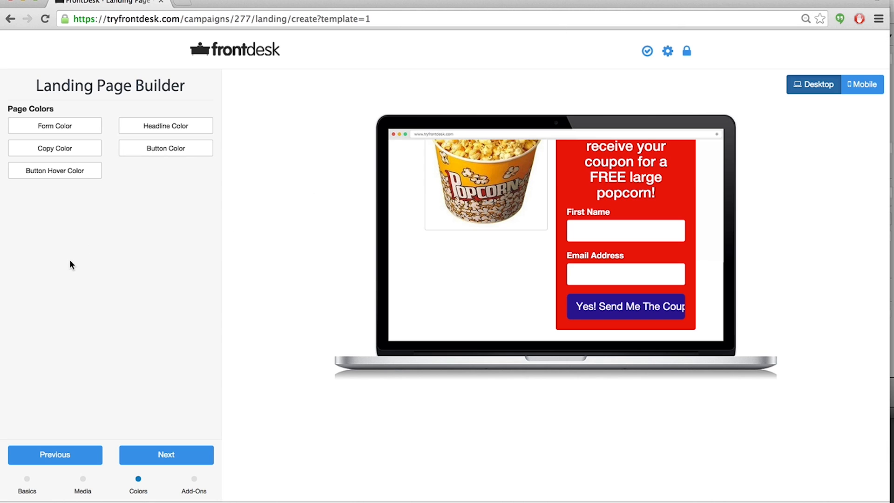
Move to the Add-Ons step, expand and collapse the Facebook Like Button option, and save and continue.
left_click(160, 459)
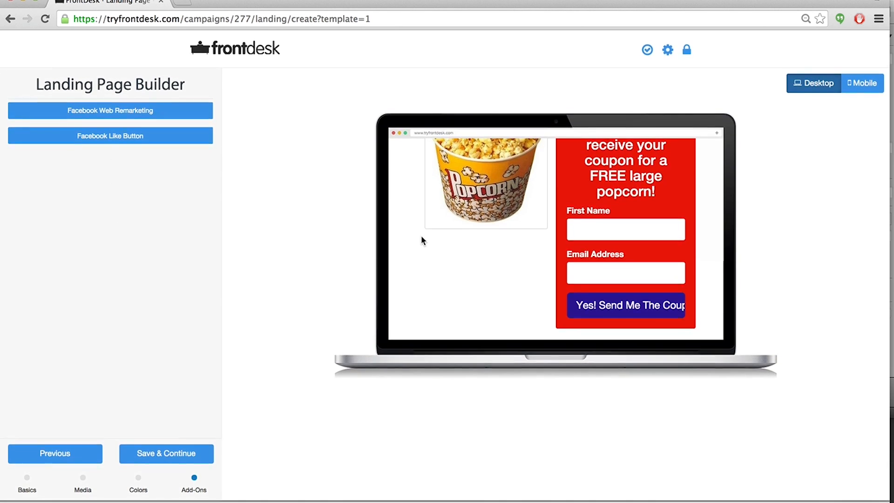
left_click(126, 142)
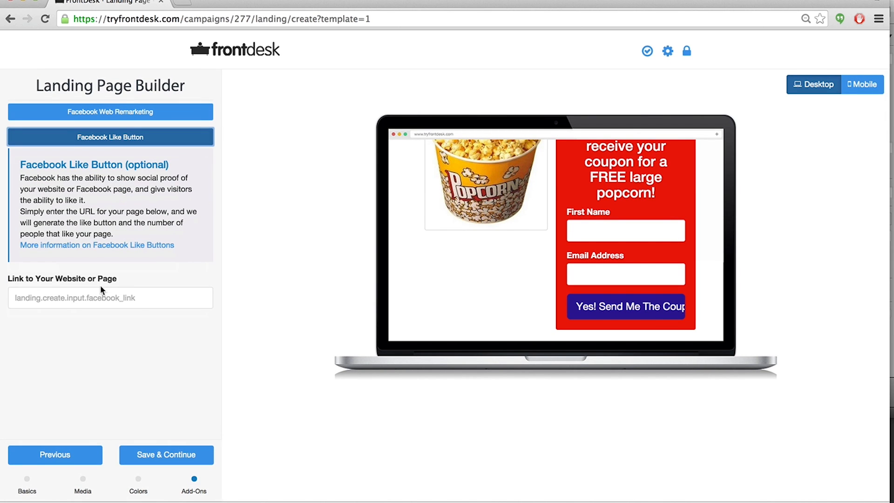
left_click(71, 140)
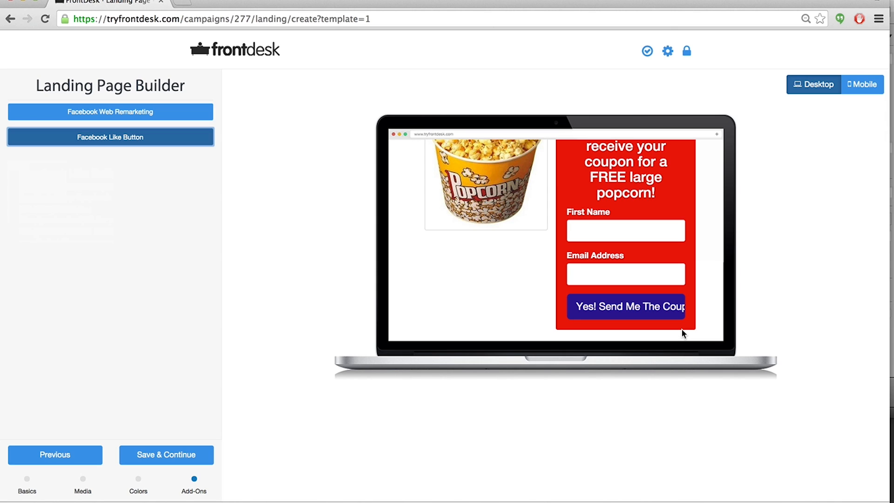
scroll(413, 210, "up", 1)
scroll(412, 210, "down", 1)
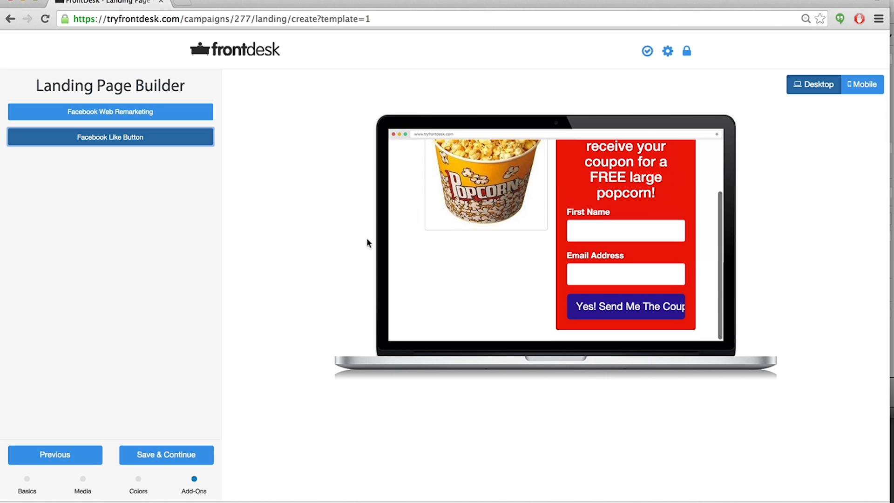
left_click(156, 461)
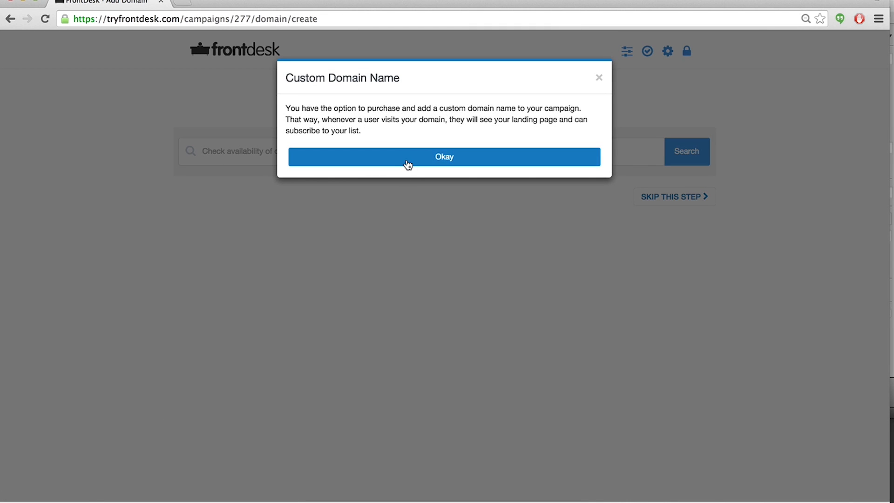
left_click(408, 163)
left_click(230, 152)
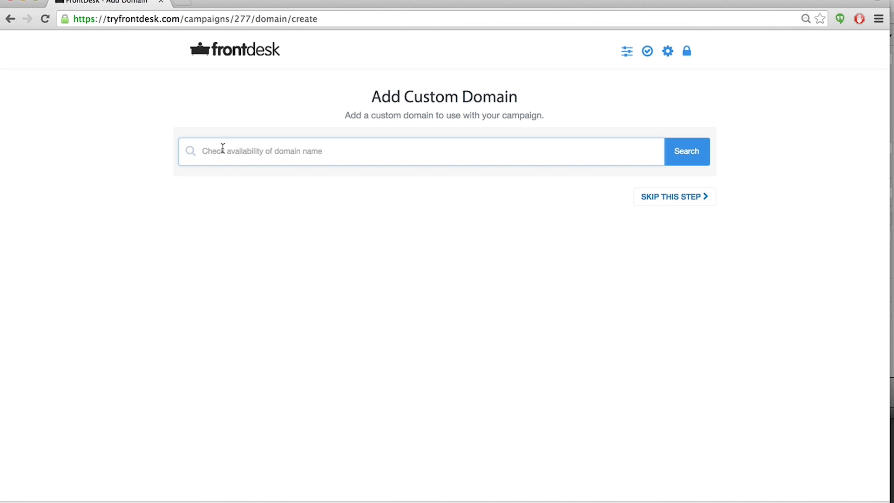
type("www.freepopcorn")
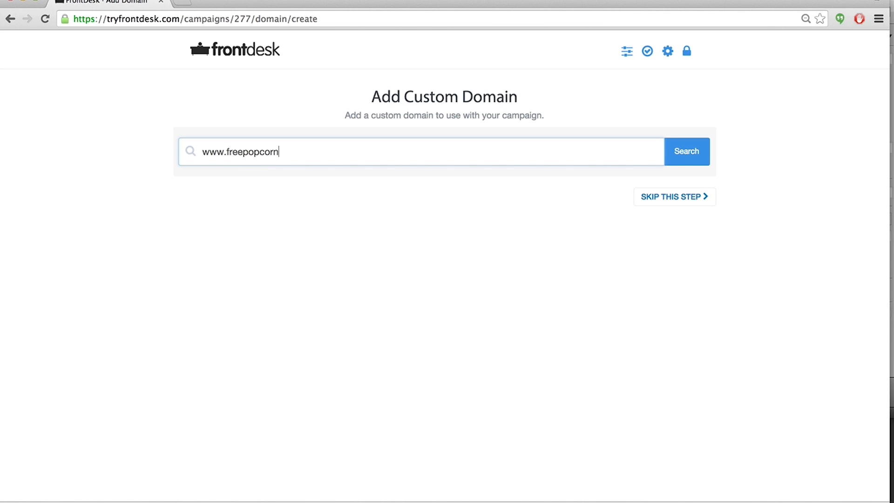
type("coupon.com")
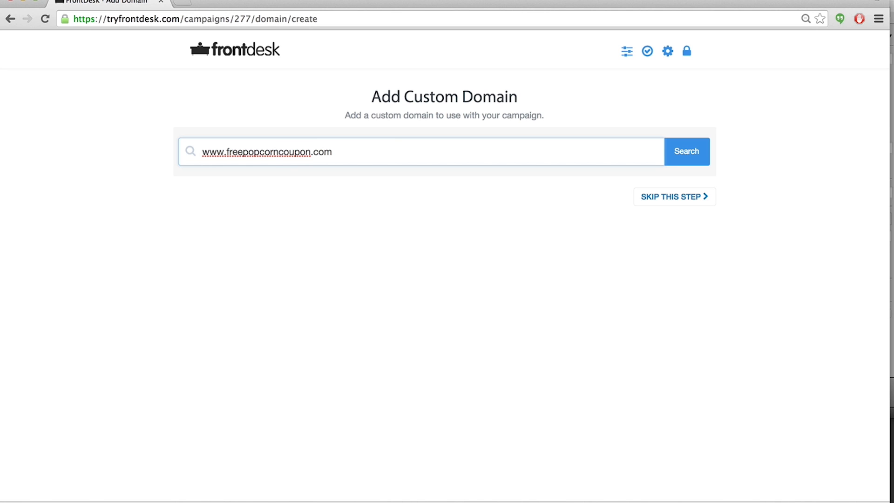
left_click(687, 155)
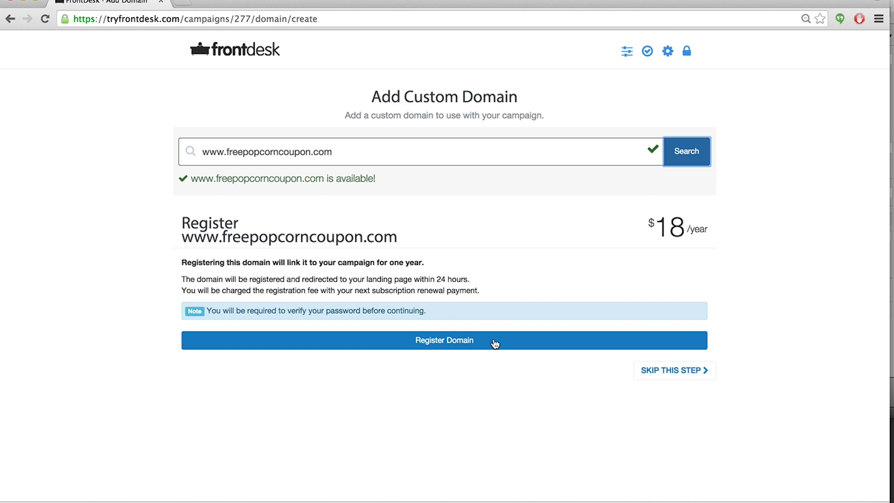
Skip the custom domain step and open the Squeeze Page Builder, reviewing its default form preview.
left_click(685, 373)
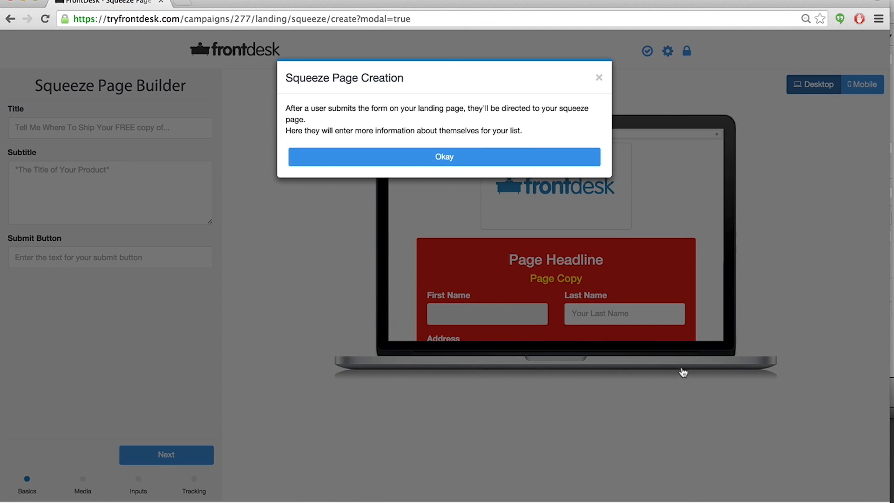
left_click(445, 159)
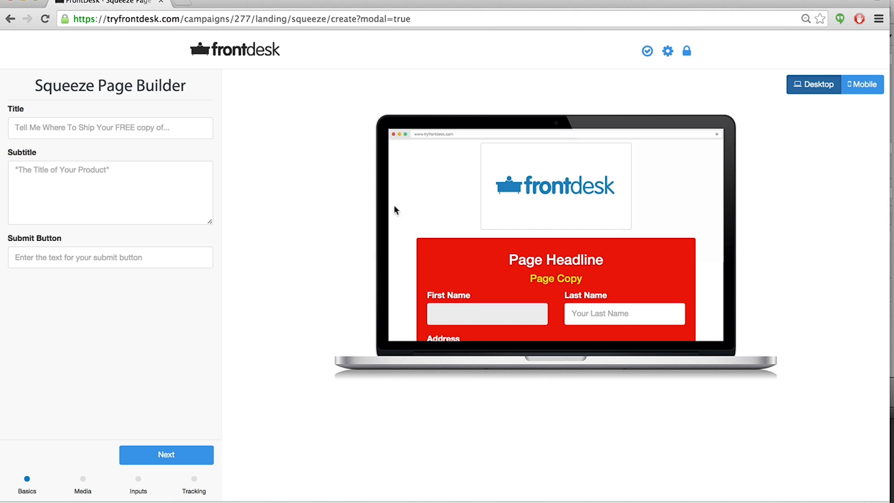
scroll(403, 209, "down", 5)
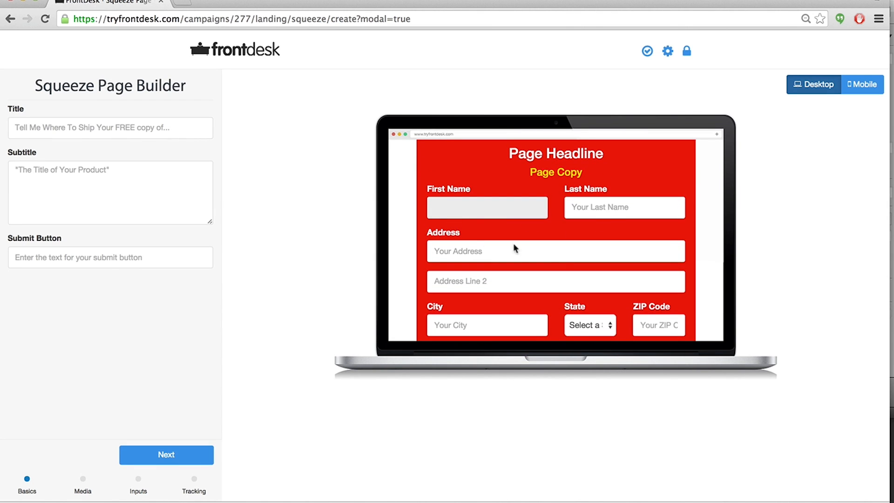
scroll(561, 233, "down", 2)
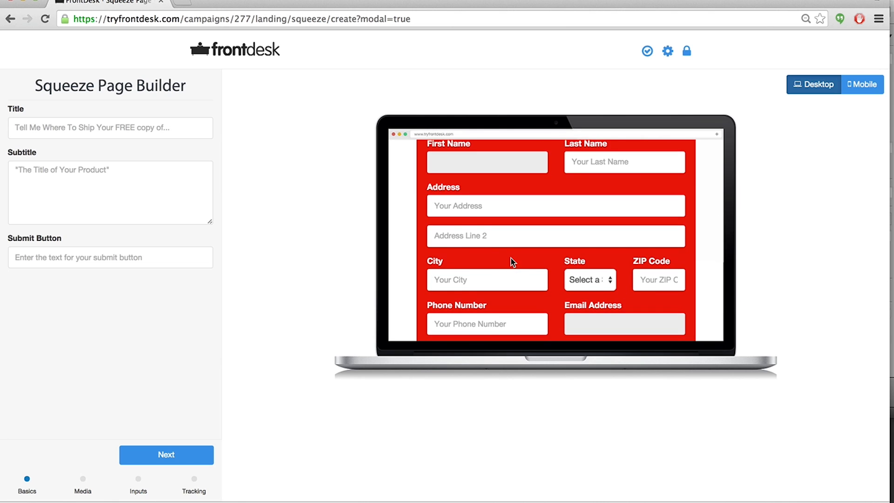
scroll(511, 258, "down", 2)
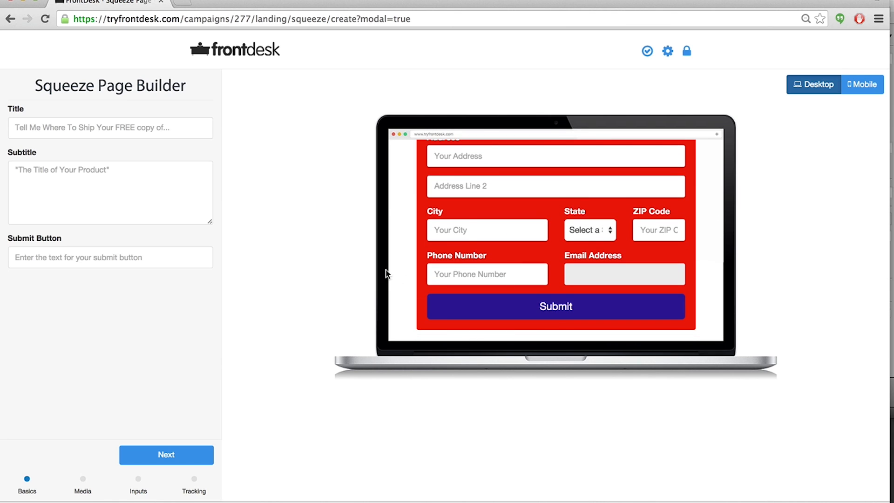
scroll(397, 254, "up", 8)
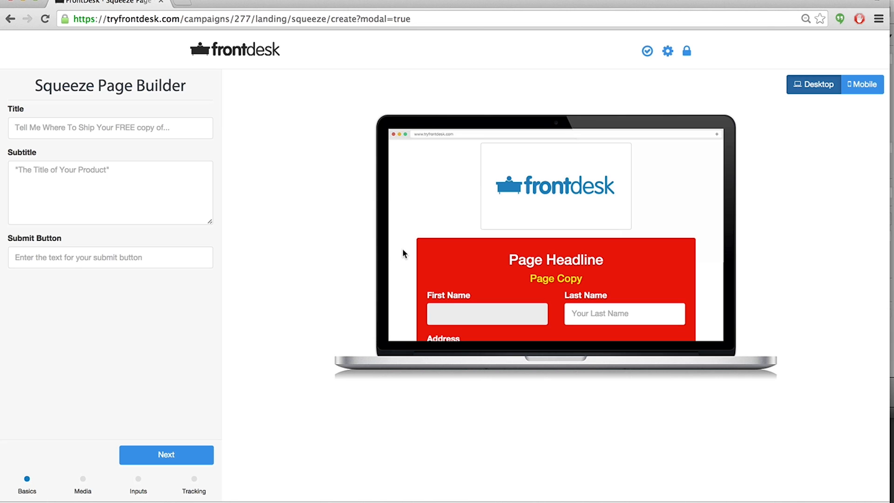
Enter the squeeze page title "Awesome. Tell me where to ship your FREE coupon!".
left_click(35, 128)
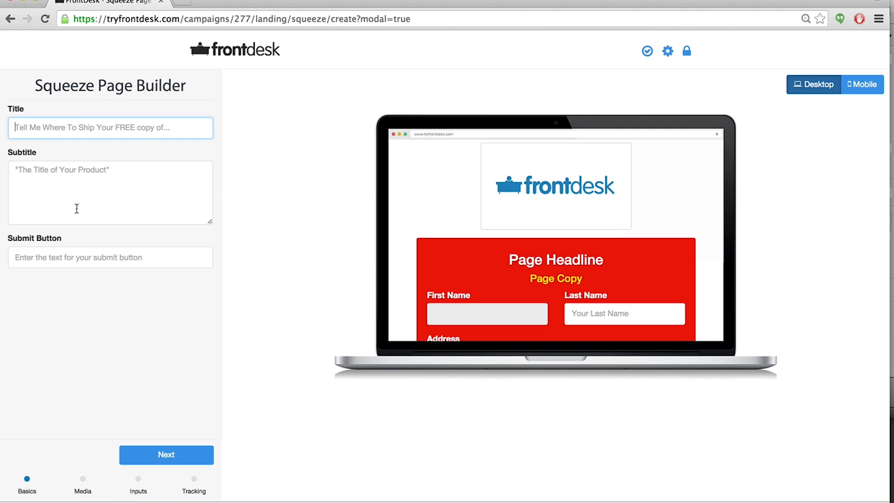
scroll(516, 206, "down", 5)
scroll(516, 207, "down", 2)
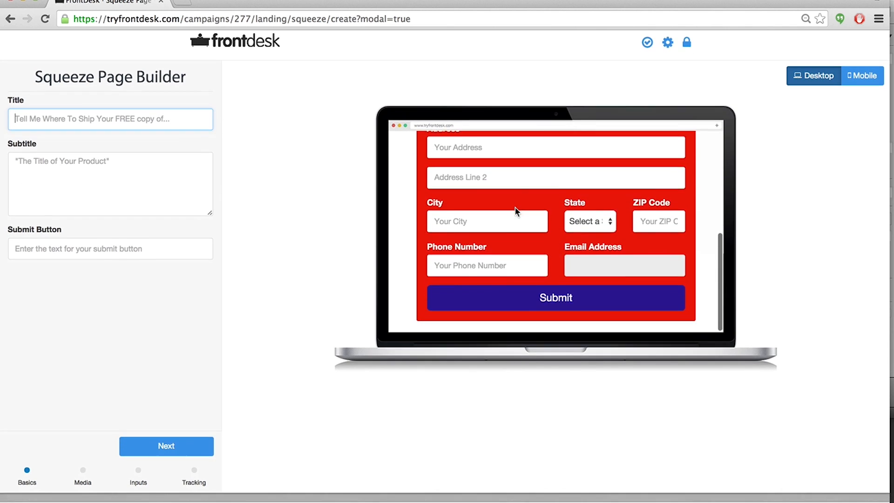
scroll(515, 210, "up", 10)
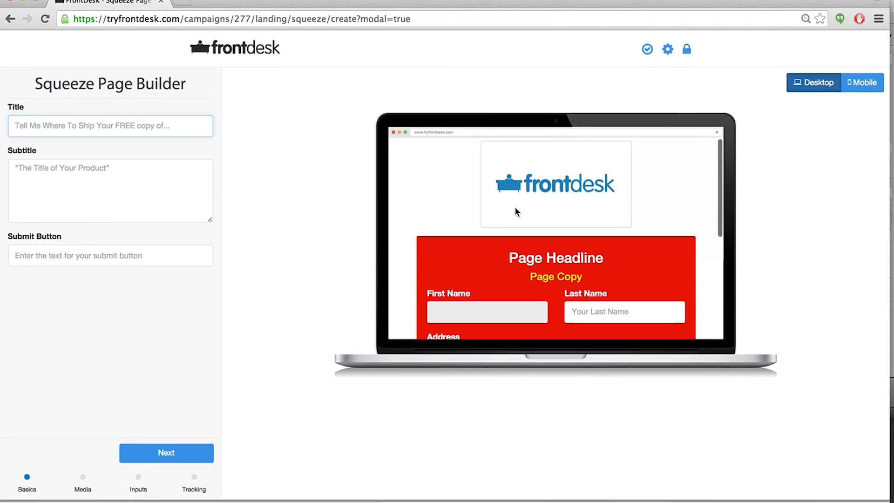
left_click(32, 130)
type("Awesome")
key("BackSpace")
type(". tELL")
key("BackSpace")
key("BackSpace")
key("BackSpace")
key("BackSpace")
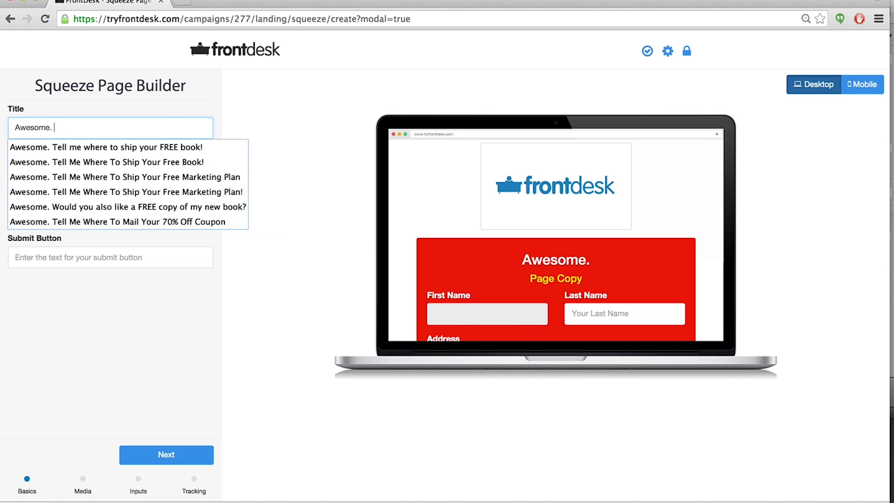
type("Are")
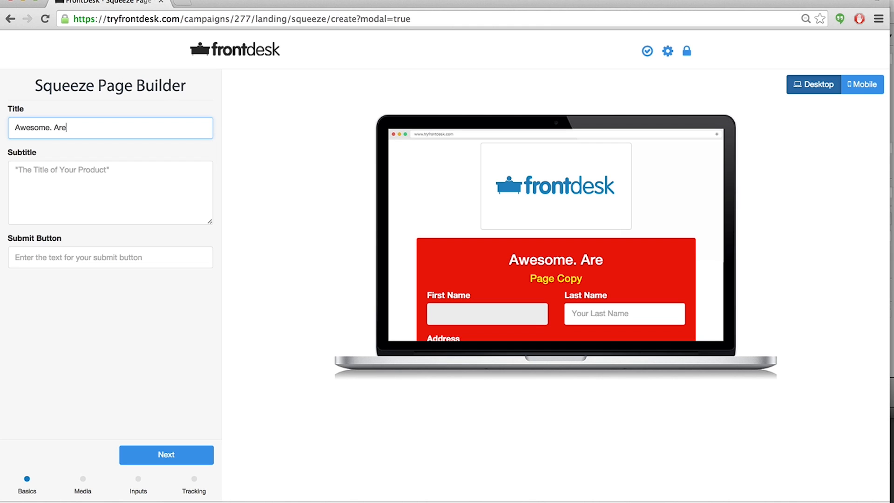
key("BackSpace")
key("BackSpace")
key("BackSpace")
type("Tell")
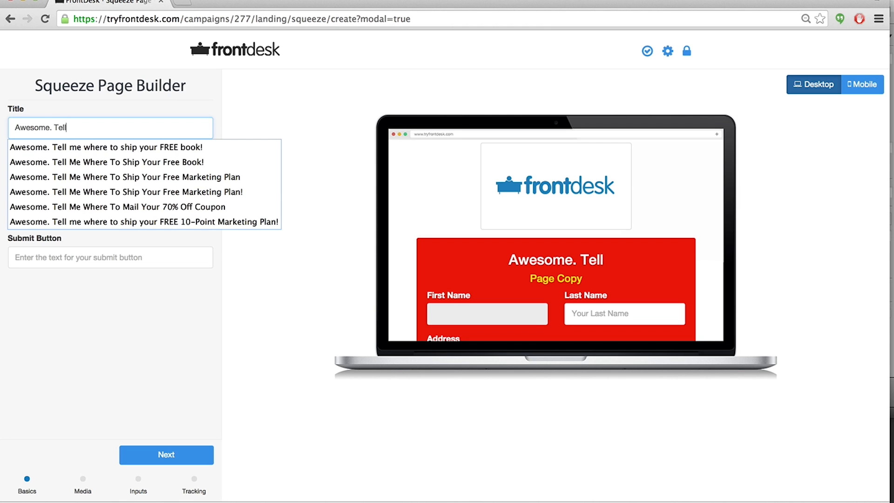
type(" me where to")
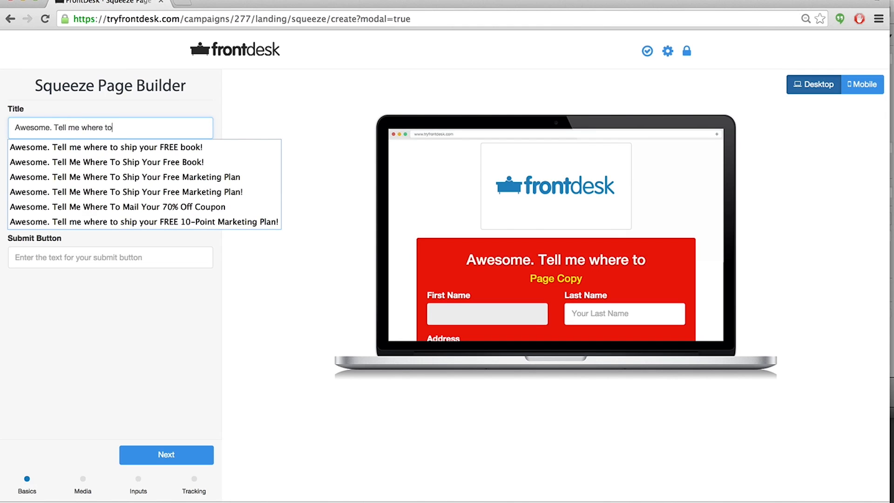
type(" ship your ")
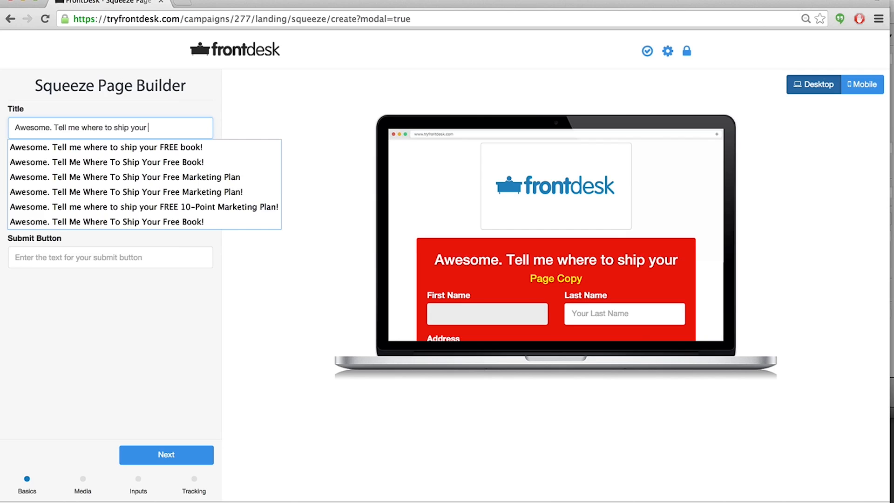
type("free copuon")
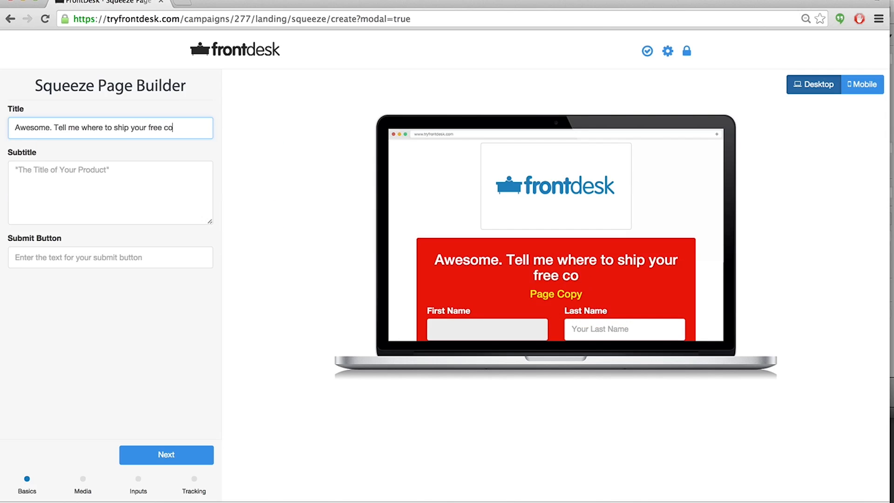
key("BackSpace")
key("BackSpace")
key("BackSpace")
type("upon!")
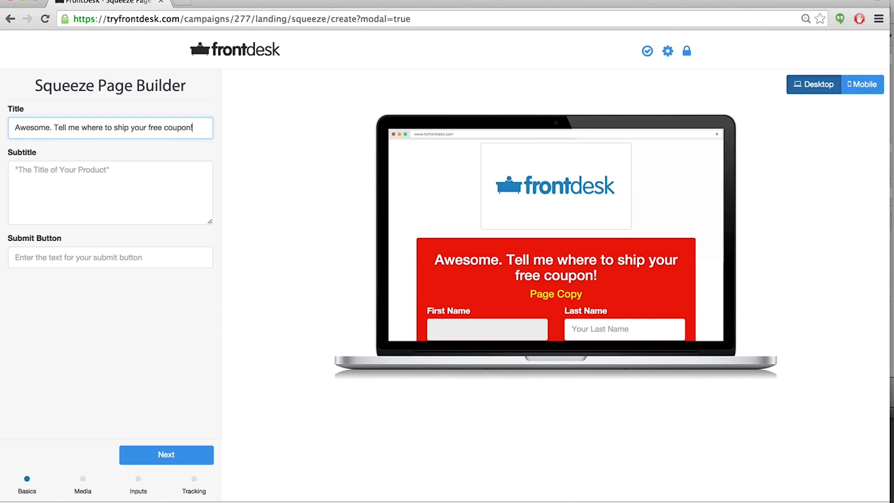
left_click(161, 128)
key("BackSpace")
key("BackSpace")
key("BackSpace")
key("BackSpace")
type("FREE")
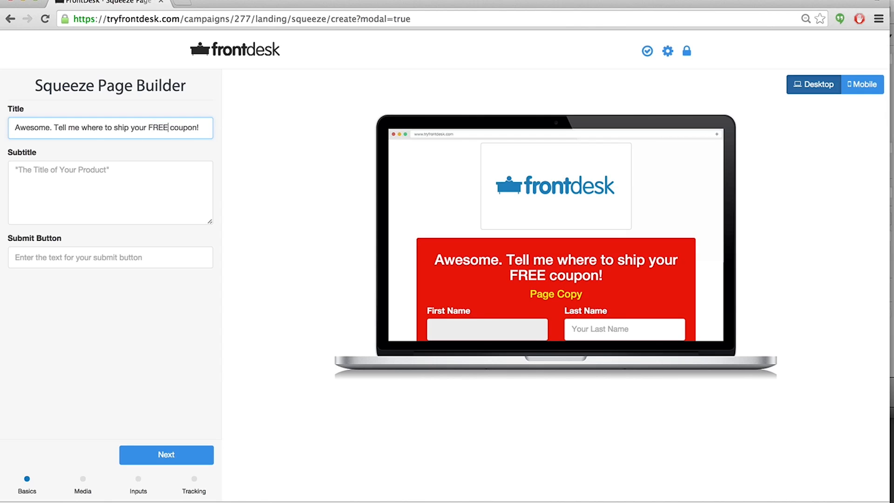
Enter the subtitle "I'll get it in the mail right away (if you live here in Smith County, it should arrive within 2-3 days)".
left_click(129, 177)
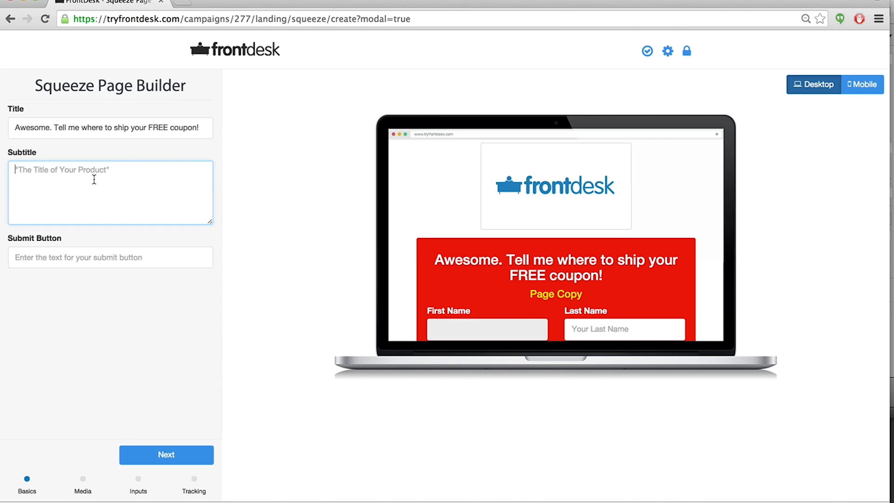
type("I'll get it ")
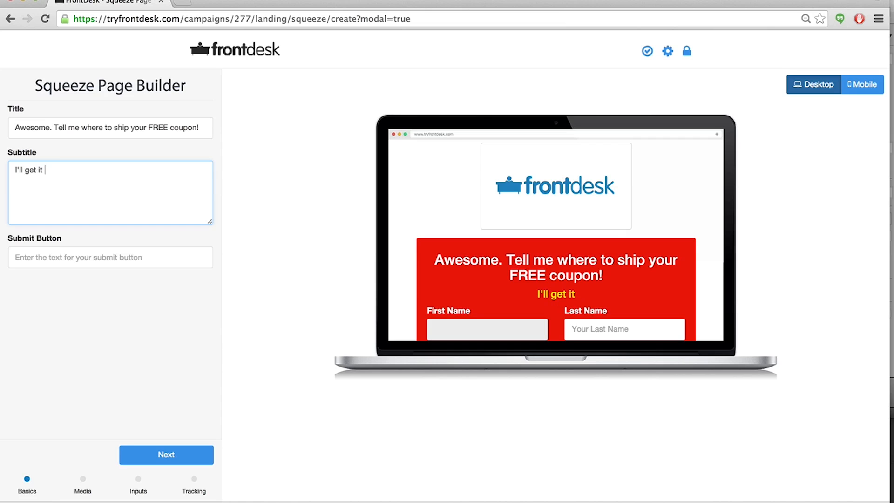
type("in the mail right away")
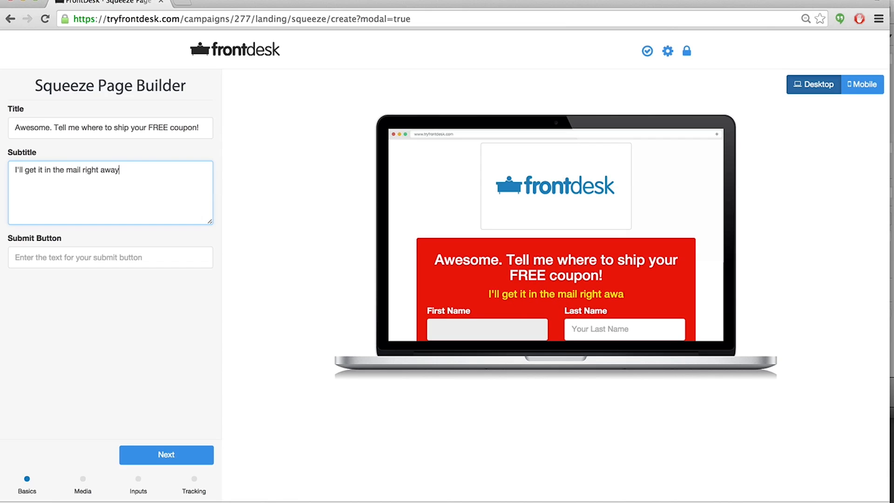
type("!")
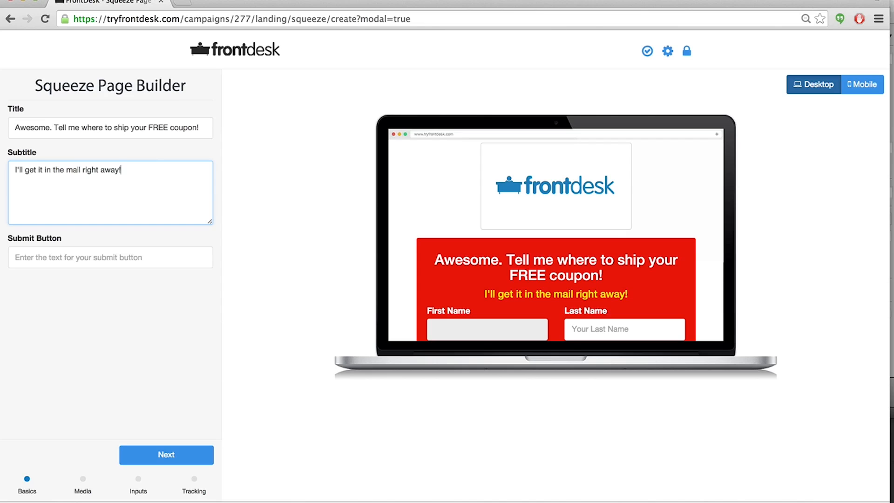
key("BackSpace")
type("(")
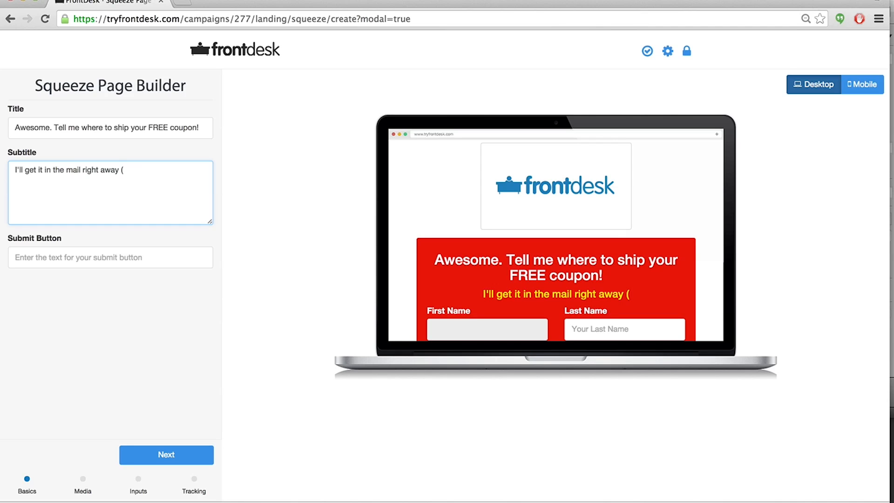
type("if you live")
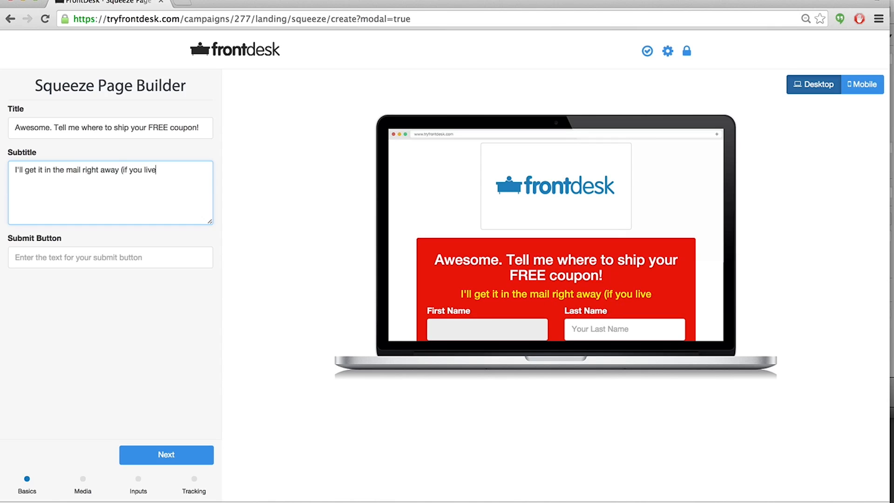
type(" here in Smith")
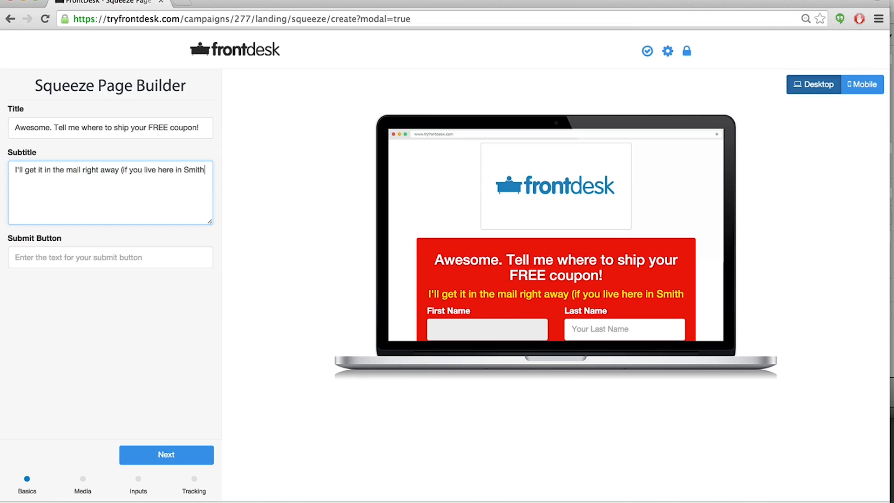
type(" County, it")
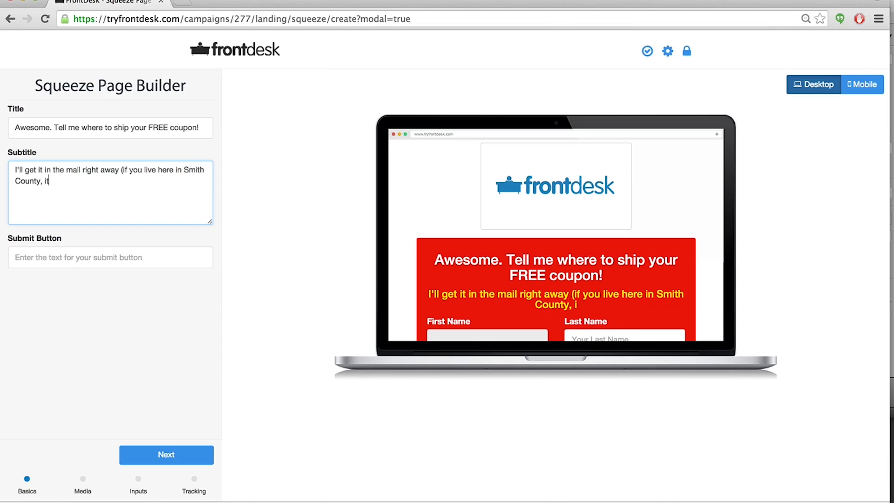
type(" should arrive within")
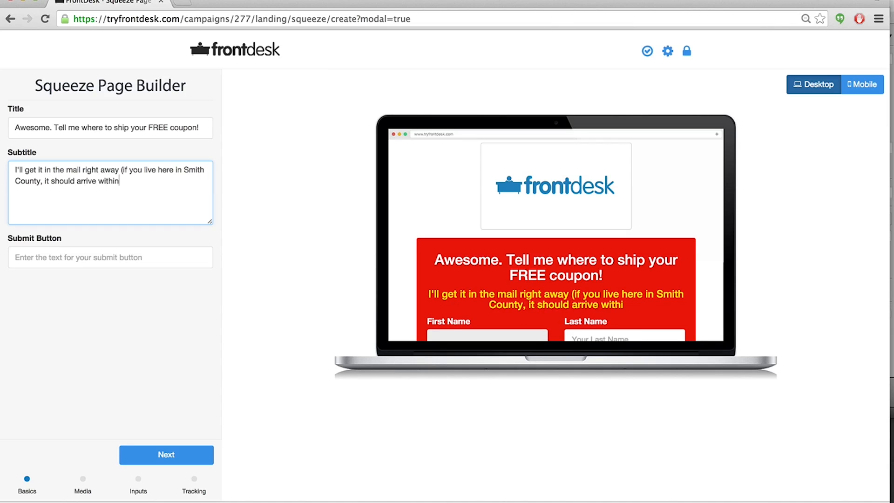
type(" 2-3 days)")
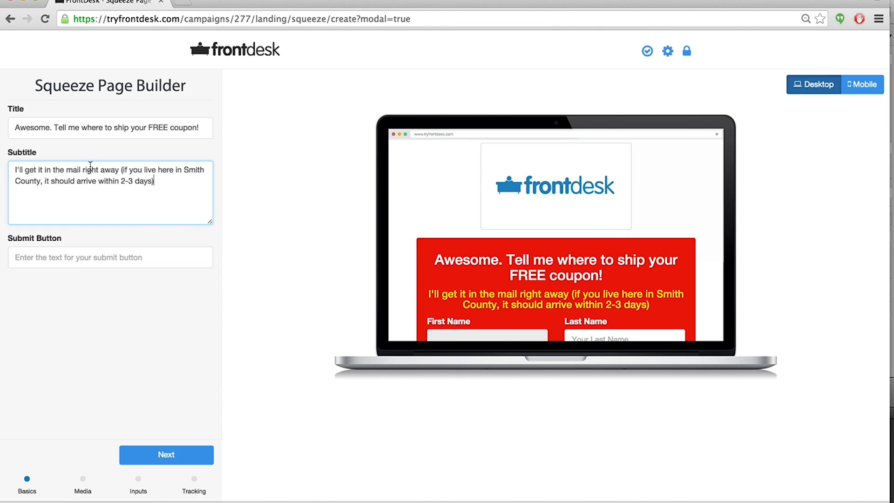
left_click_drag(41, 181, 183, 169)
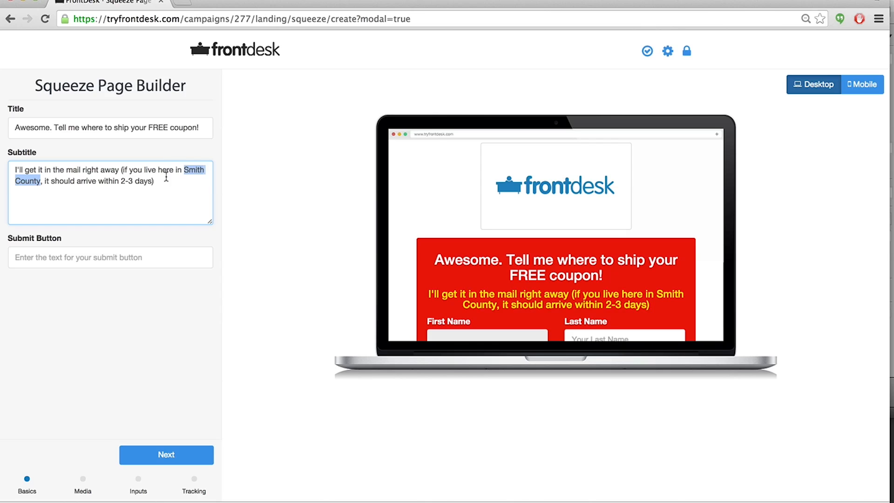
left_click(152, 182)
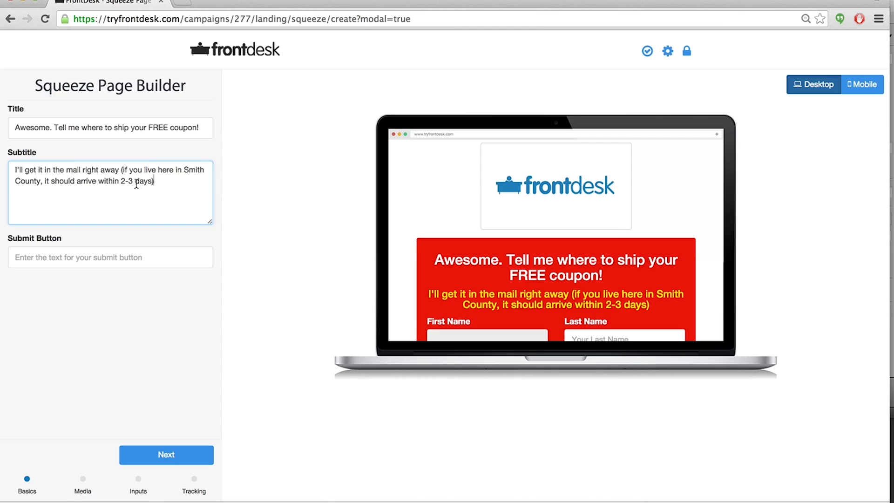
left_click_drag(154, 180, 10, 167)
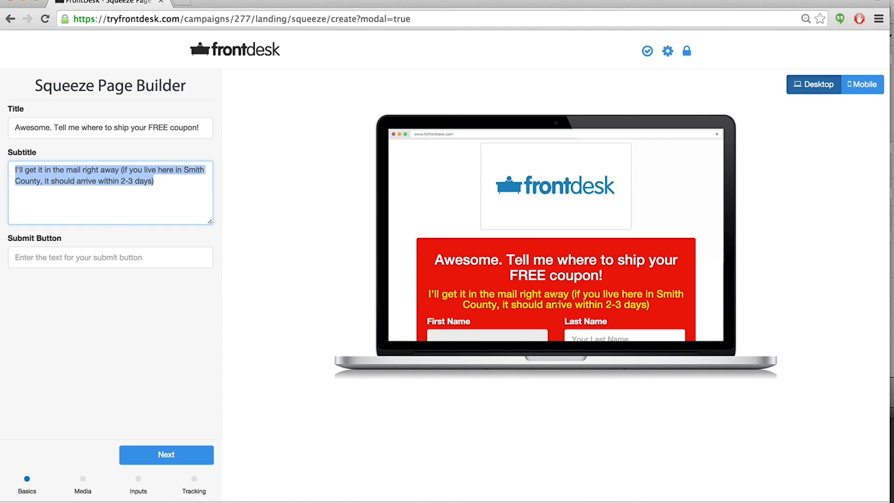
Set the submit button text to "Send Me The Coupon!" and check the button in the preview.
left_click(65, 250)
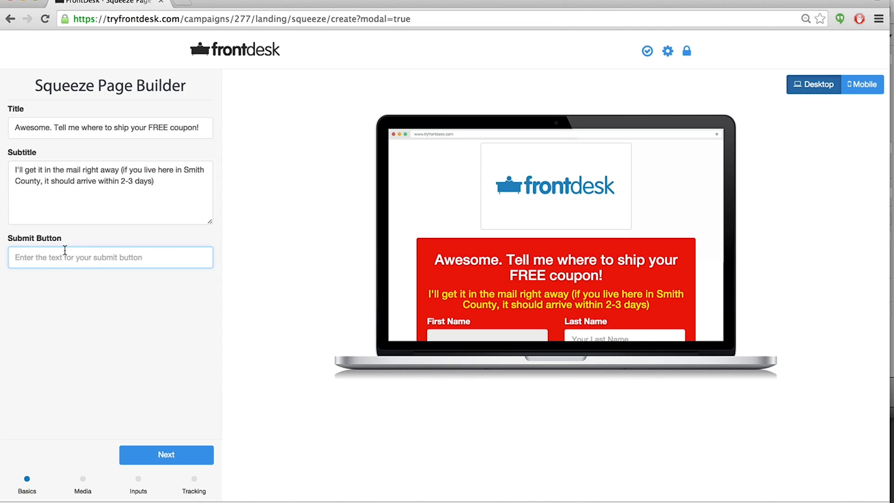
type("Send Me The Coupon!")
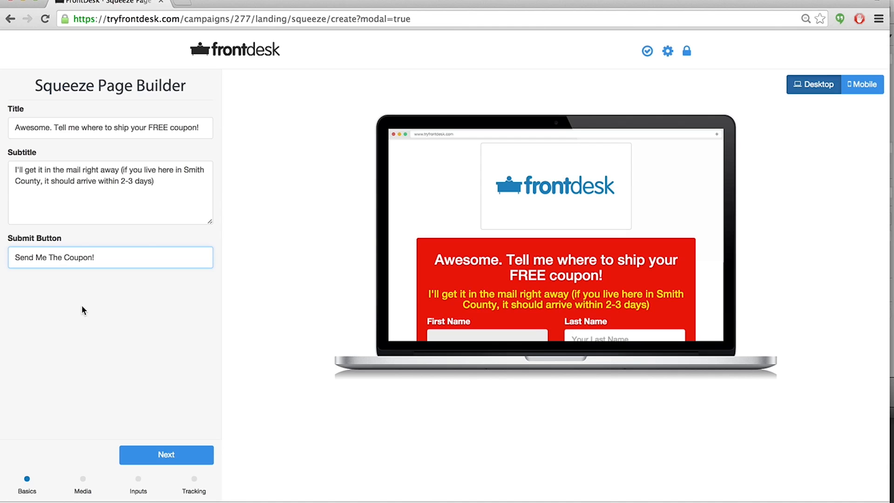
scroll(459, 268, "down", 5)
scroll(459, 267, "up", 1)
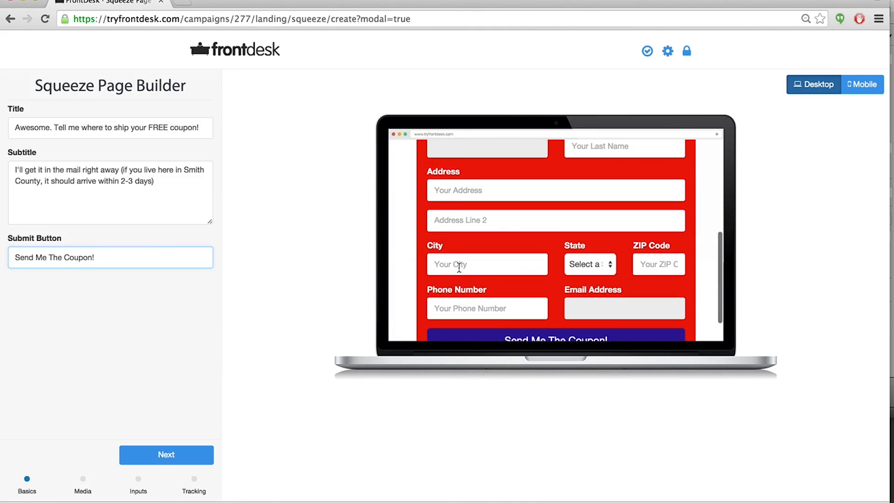
scroll(459, 267, "up", 5)
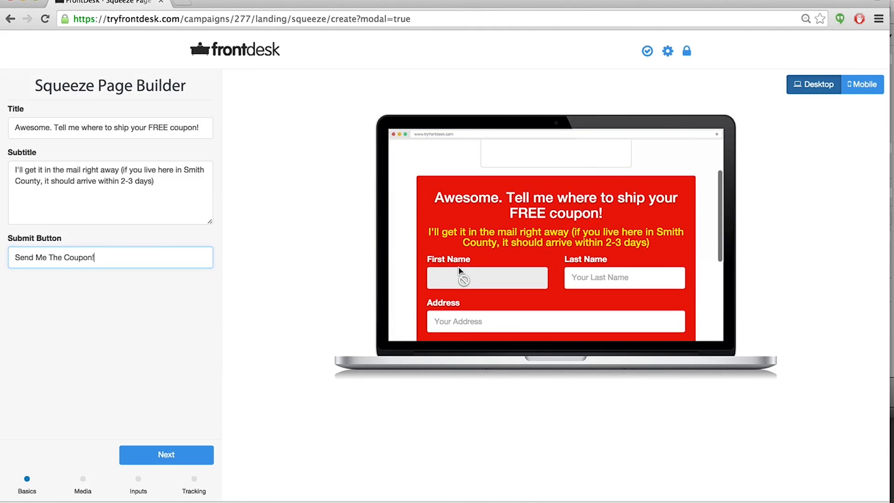
Continue to the Media step and upload the popcorn image as the squeeze page image.
left_click(175, 453)
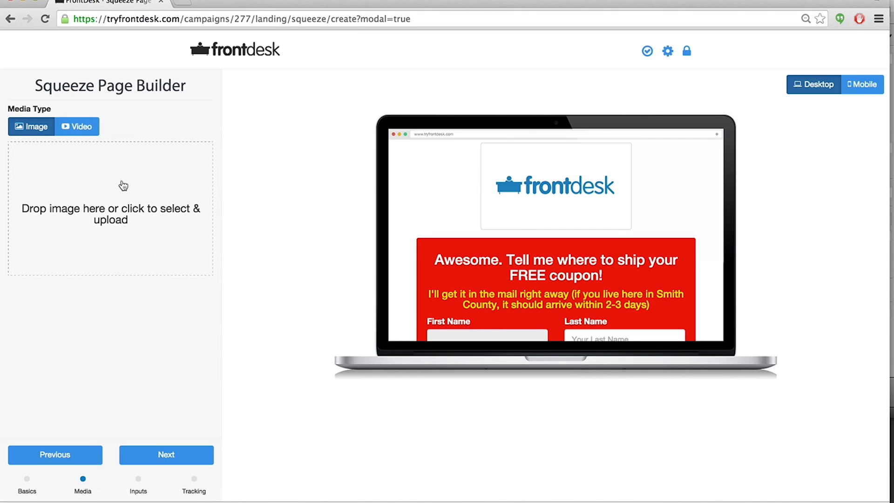
left_click(124, 186)
left_click(94, 150)
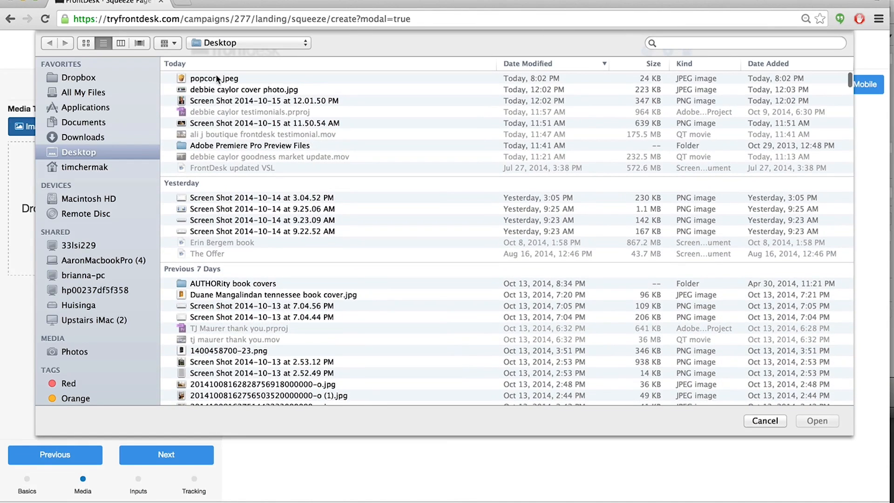
double_click(216, 76)
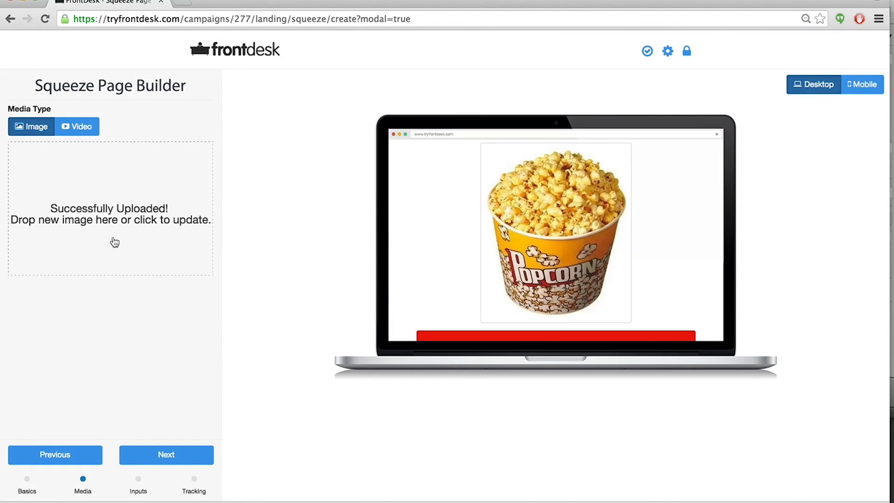
Try the Video media type, return to the Image media type, and scroll through the squeeze page preview.
scroll(558, 226, "down", 3)
scroll(558, 227, "up", 3)
scroll(557, 231, "down", 2)
scroll(558, 231, "up", 2)
left_click(85, 133)
left_click(60, 155)
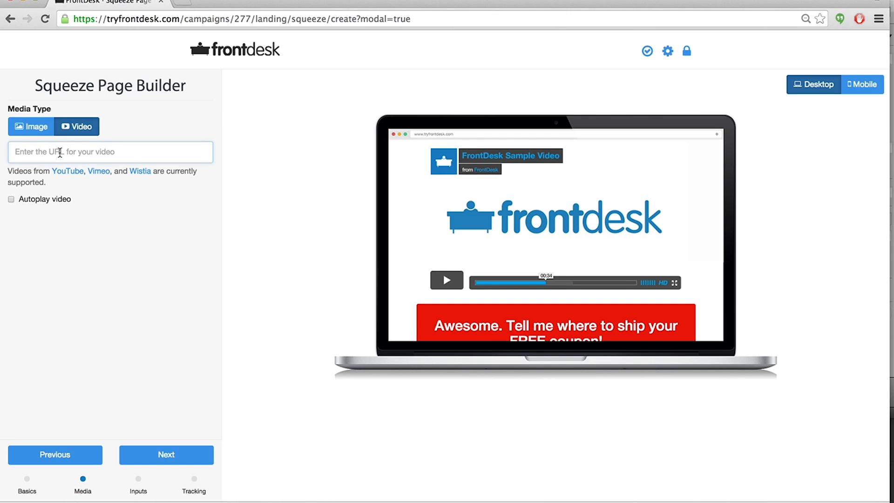
left_click(35, 132)
scroll(498, 205, "down", 3)
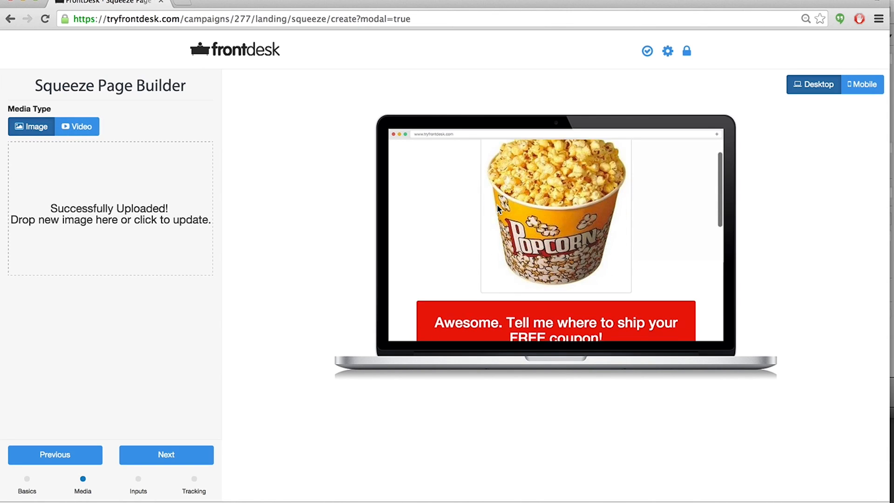
scroll(496, 204, "down", 2)
scroll(497, 204, "up", 5)
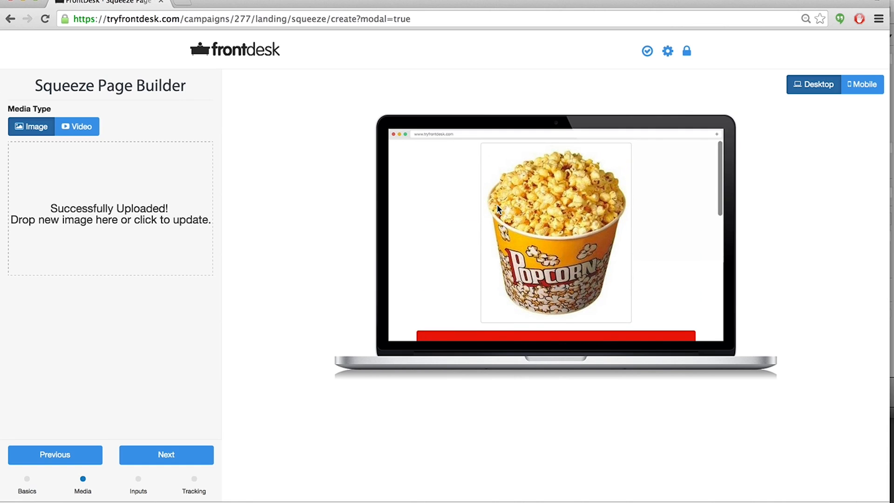
scroll(497, 204, "down", 2)
scroll(497, 204, "down", 5)
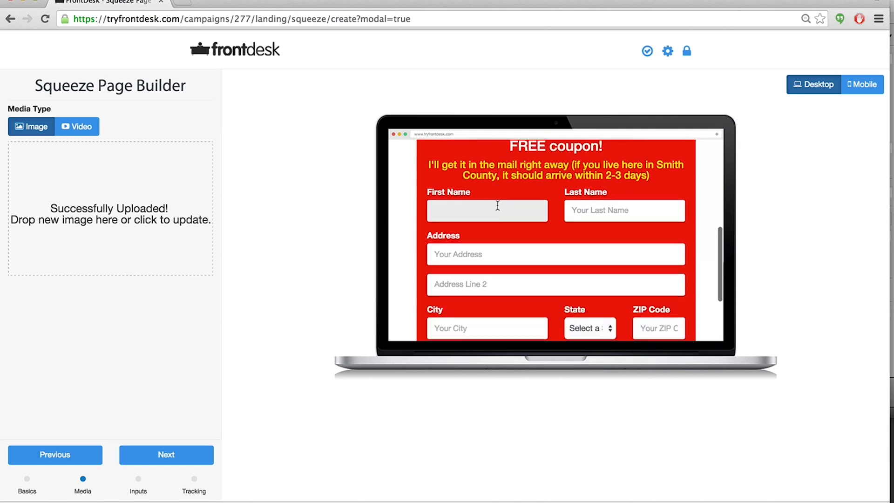
Review the whole squeeze page in the preview, from the form fields and button up to the popcorn image.
scroll(497, 206, "down", 2)
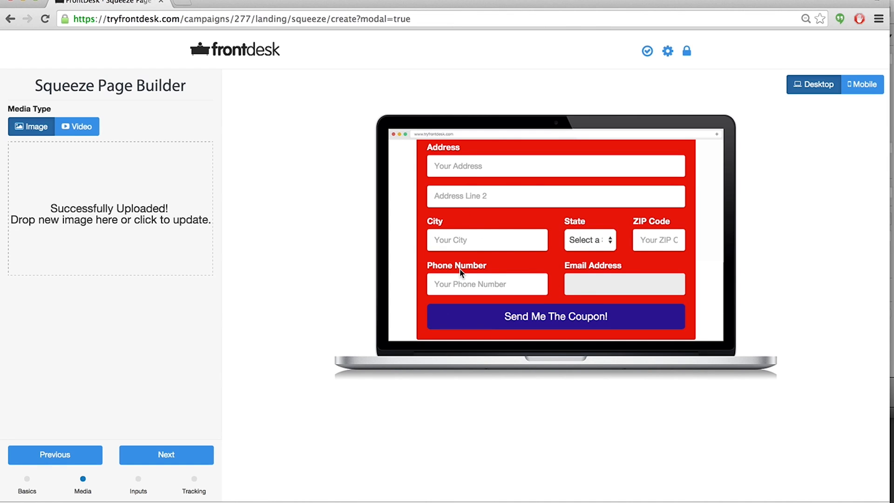
scroll(461, 272, "up", 1)
scroll(460, 273, "down", 1)
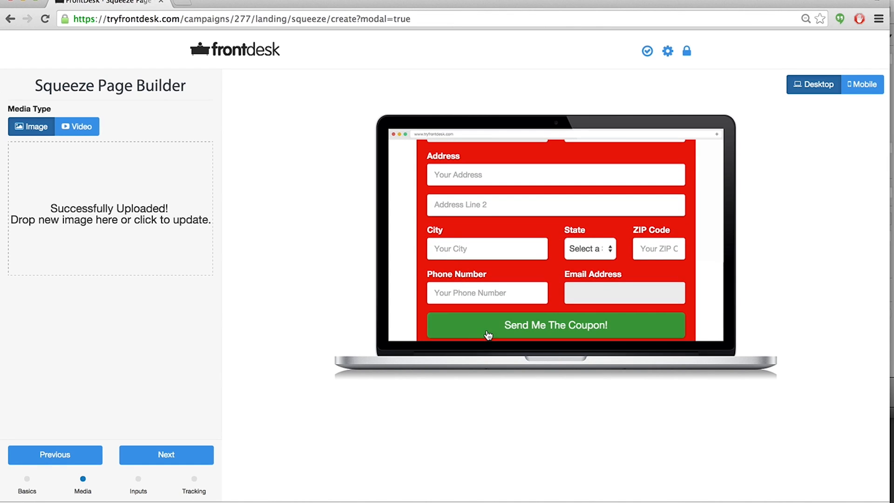
scroll(413, 282, "up", 2)
scroll(413, 281, "down", 2)
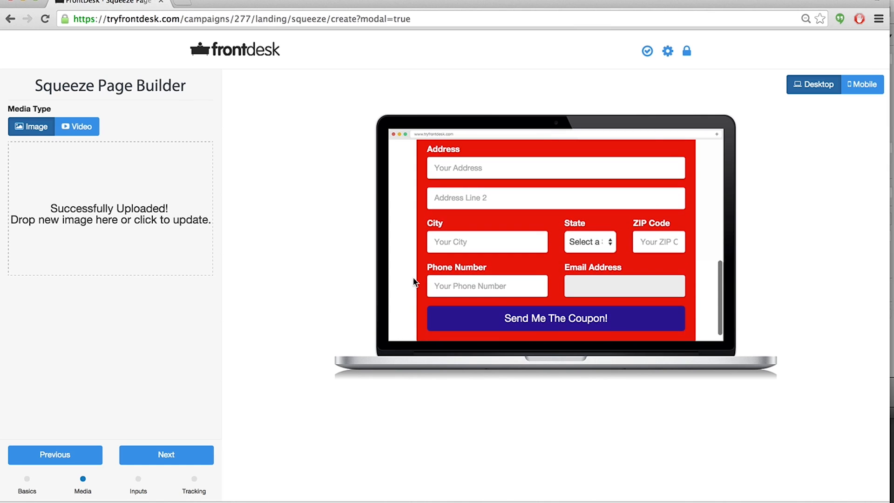
scroll(424, 281, "down", 2)
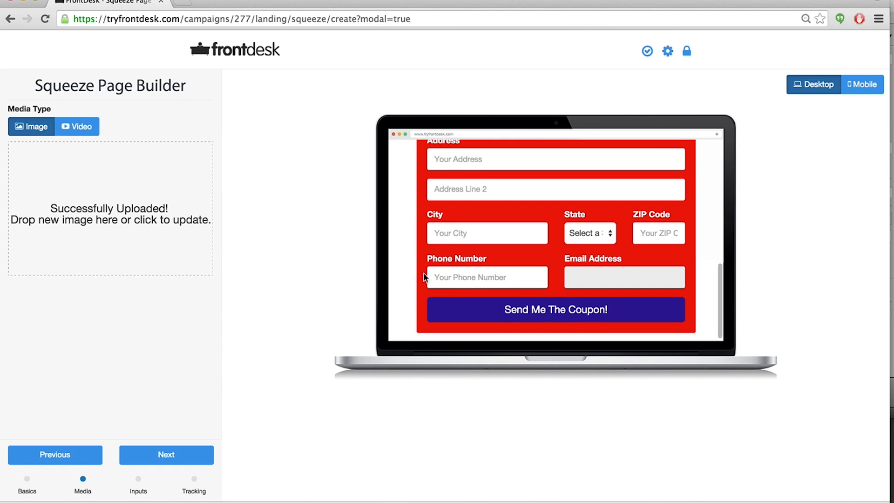
scroll(424, 273, "up", 1)
scroll(424, 273, "down", 1)
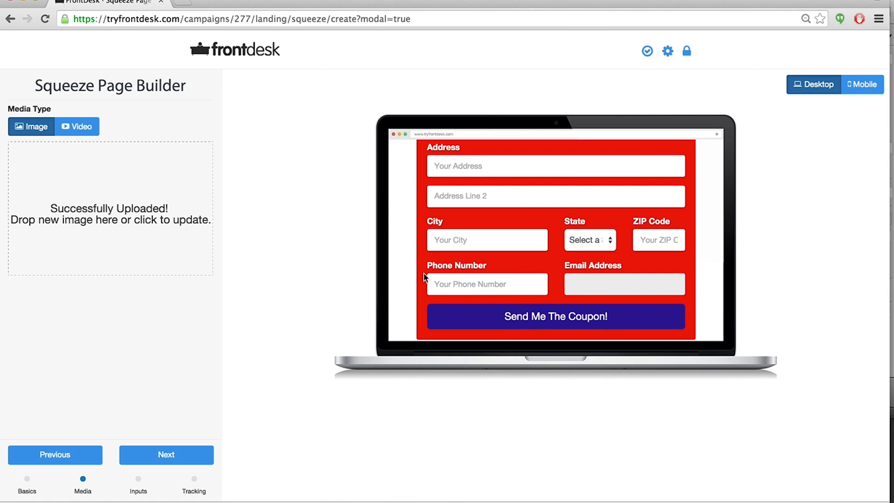
scroll(422, 258, "up", 1)
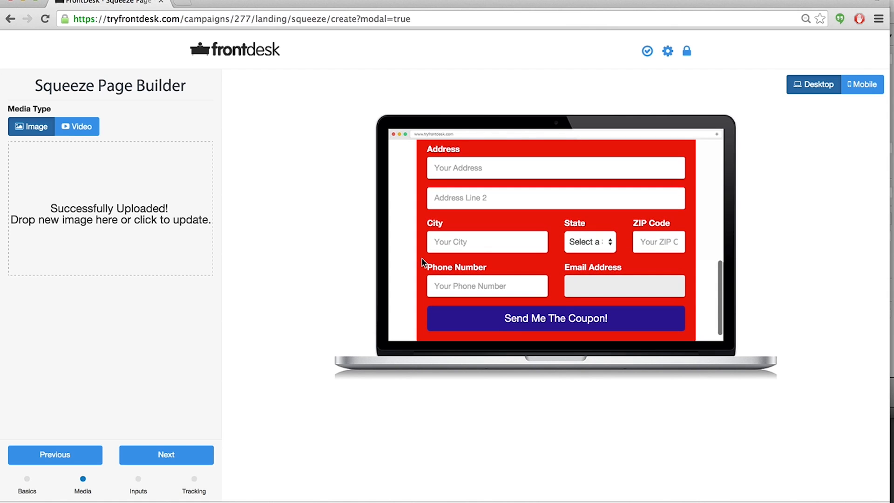
scroll(420, 263, "up", 2)
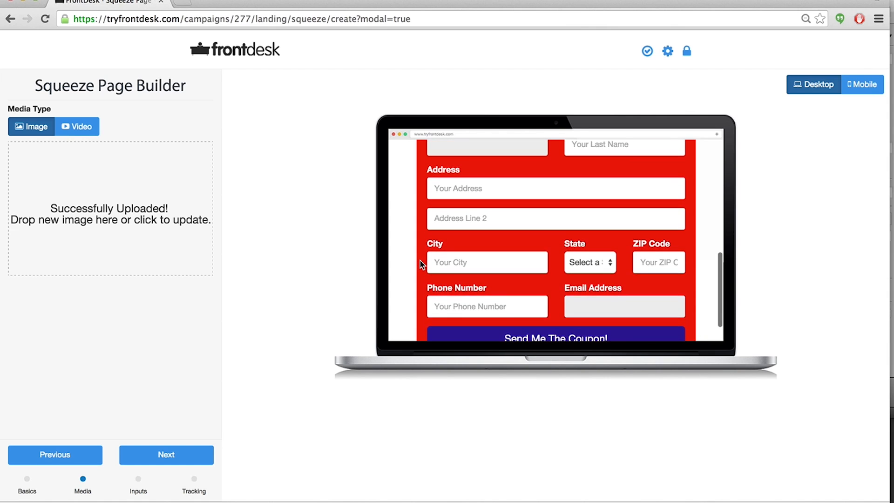
scroll(420, 263, "up", 1)
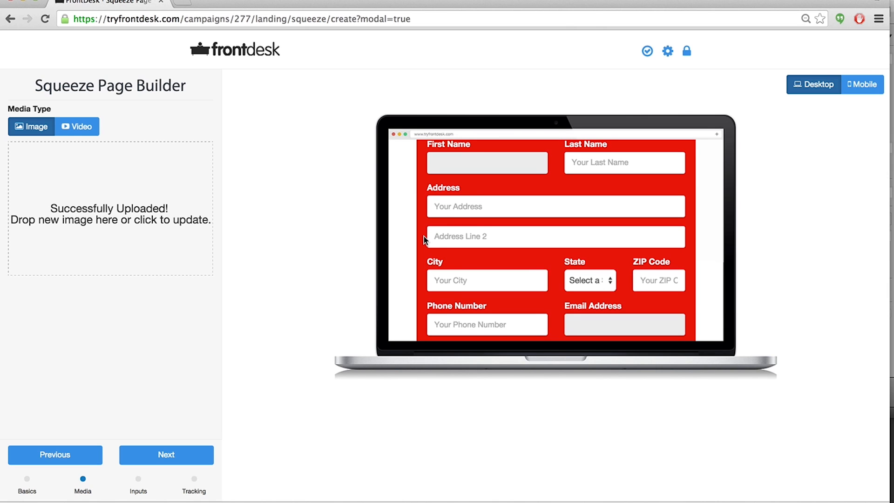
scroll(424, 236, "up", 10)
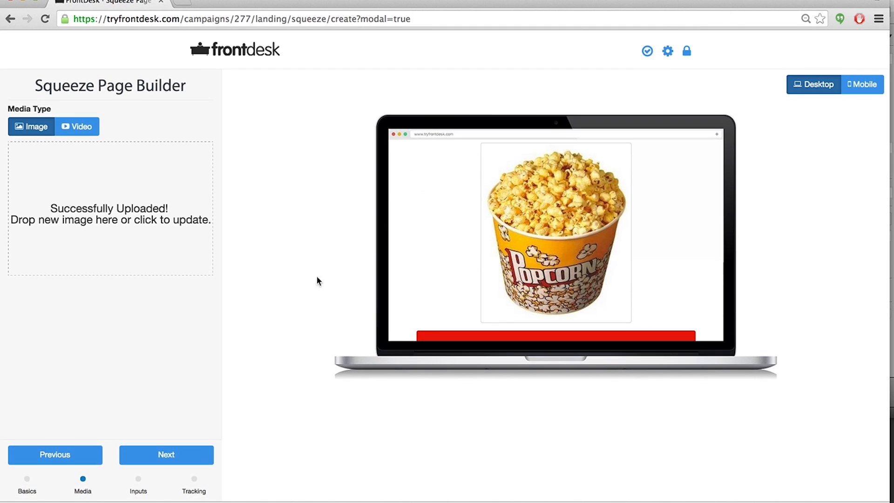
Continue through the Inputs and Tracking steps without adding any fields, then save the squeeze page and continue.
left_click(167, 455)
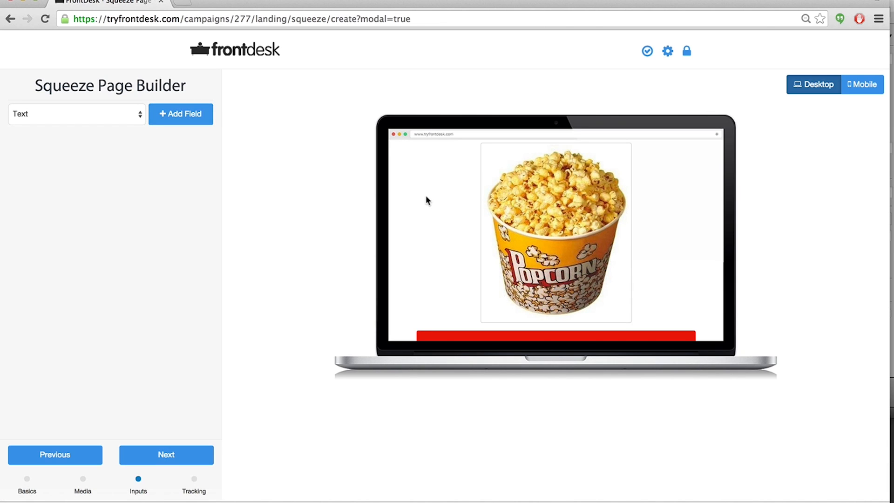
scroll(428, 200, "down", 10)
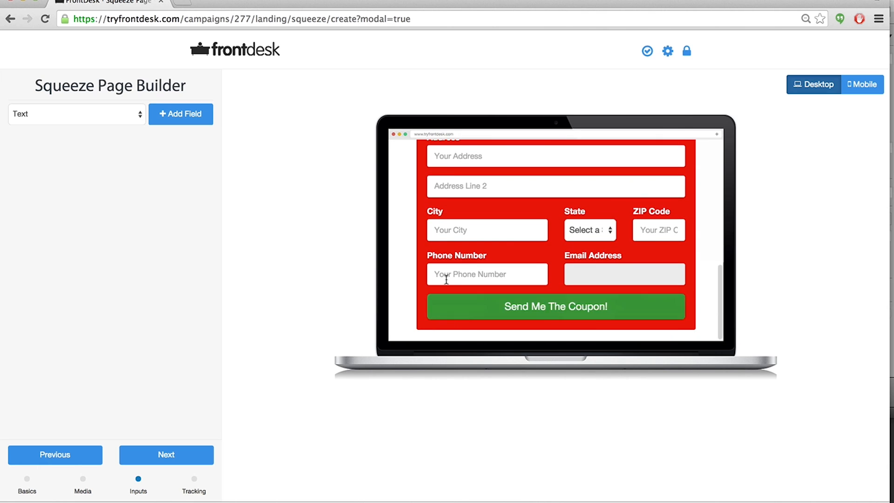
scroll(394, 252, "up", 1)
scroll(395, 252, "down", 1)
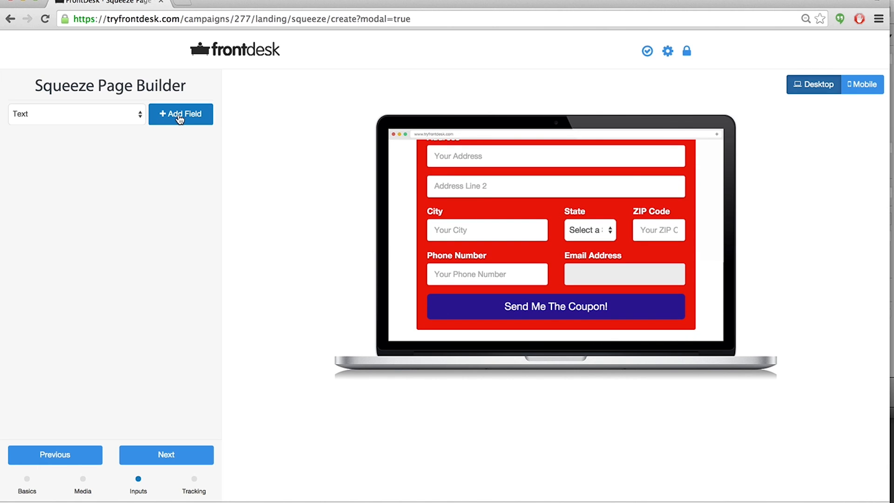
left_click(141, 114)
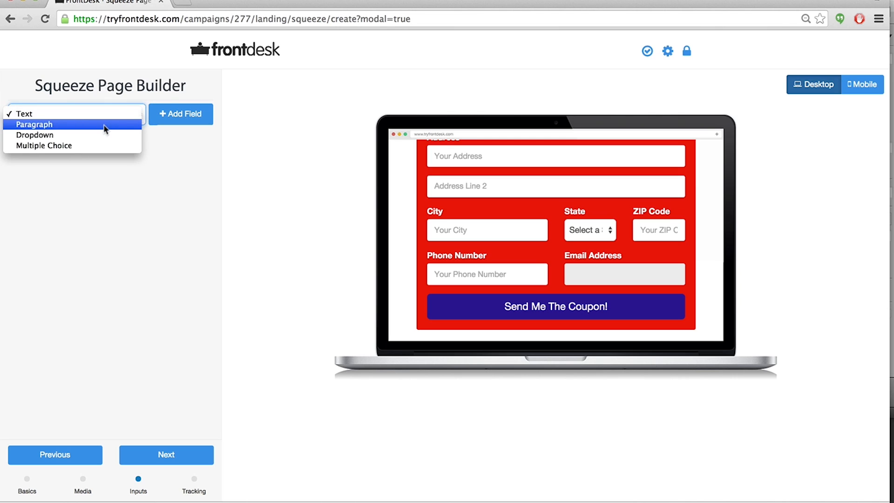
left_click(102, 239)
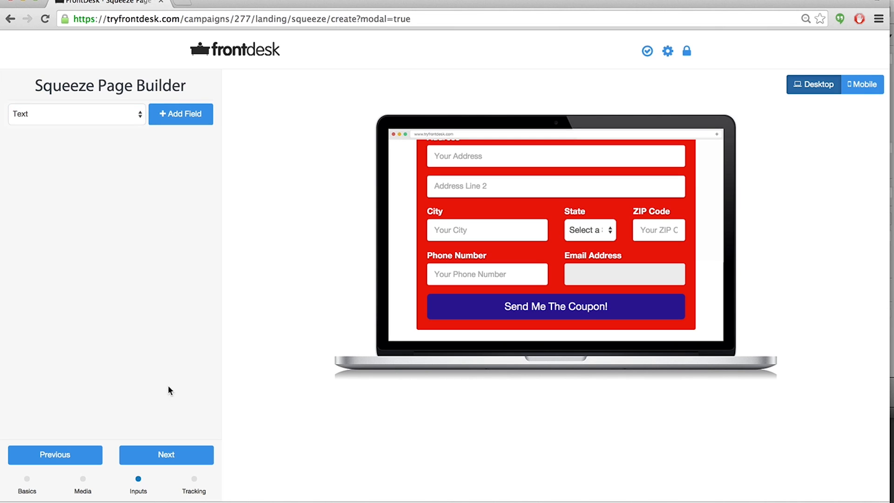
left_click(166, 457)
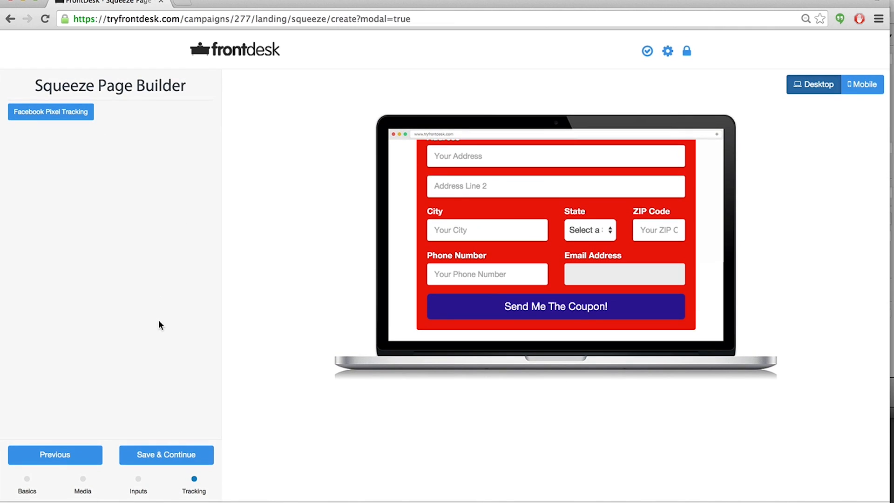
left_click(167, 456)
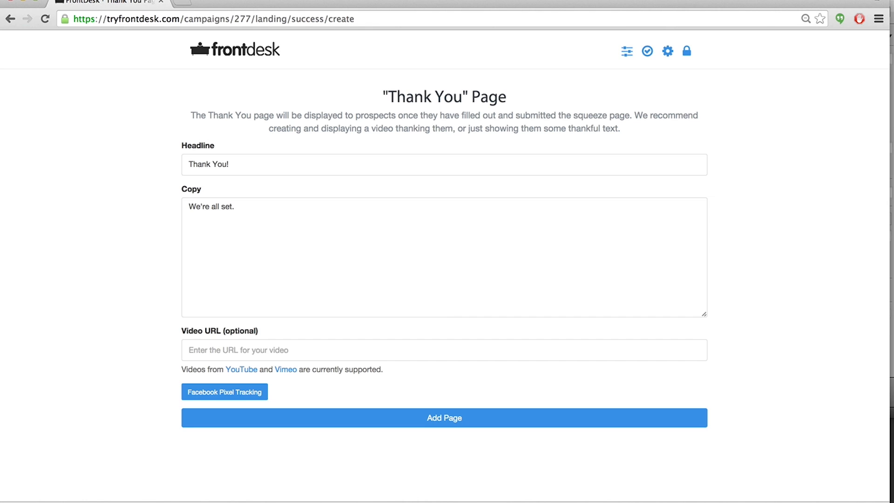
left_click(621, 1)
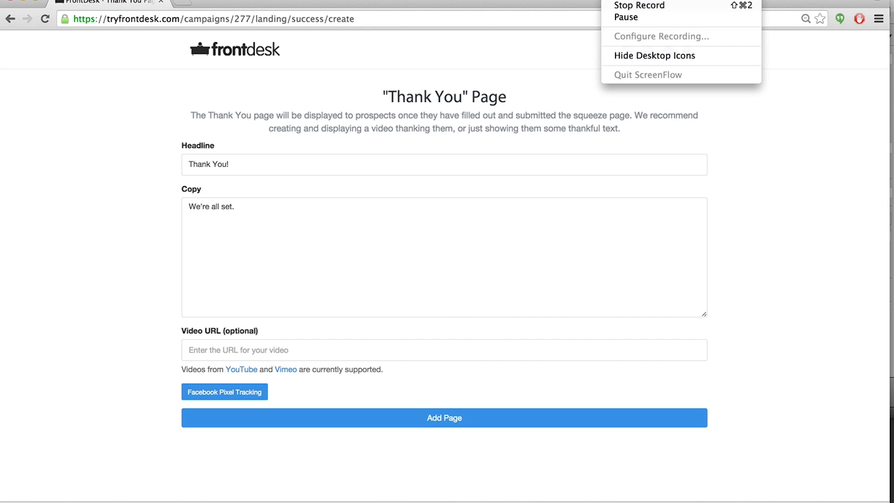
left_click(619, 17)
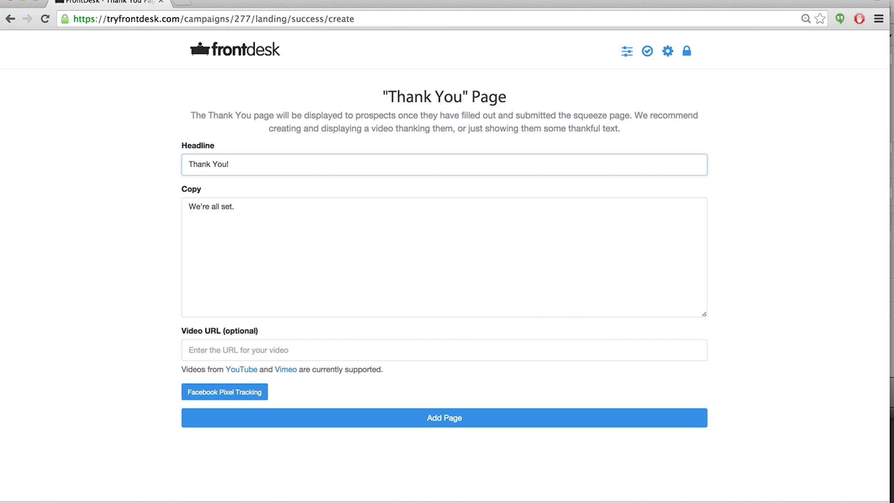
left_click(97, 232)
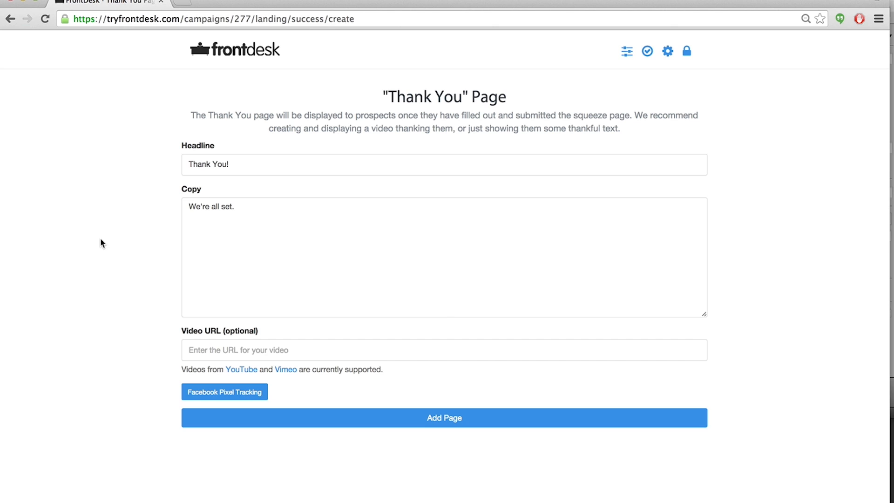
Set the Thank You page headline to "THANK YOU!".
left_click(236, 163)
key("BackSpace")
key("BackSpace")
key("BackSpace")
key("BackSpace")
key("BackSpace")
key("BackSpace")
key("BackSpace")
key("BackSpace")
key("BackSpace")
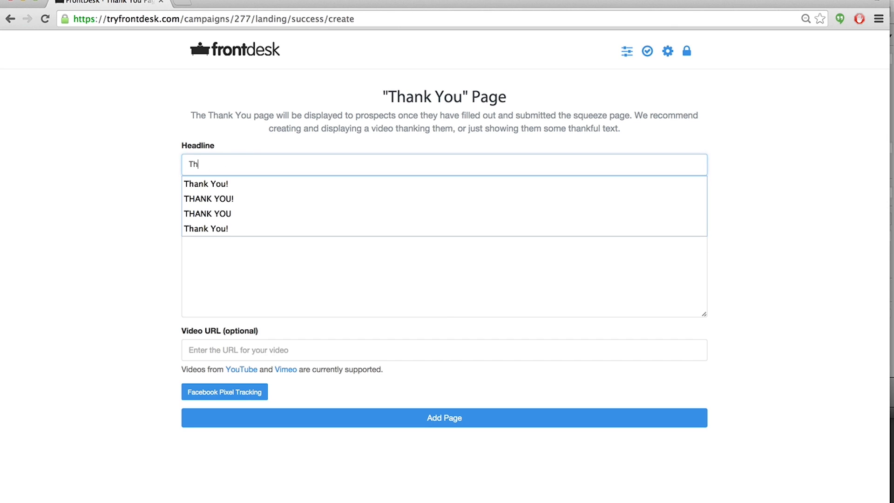
left_click(237, 214)
left_click(166, 217)
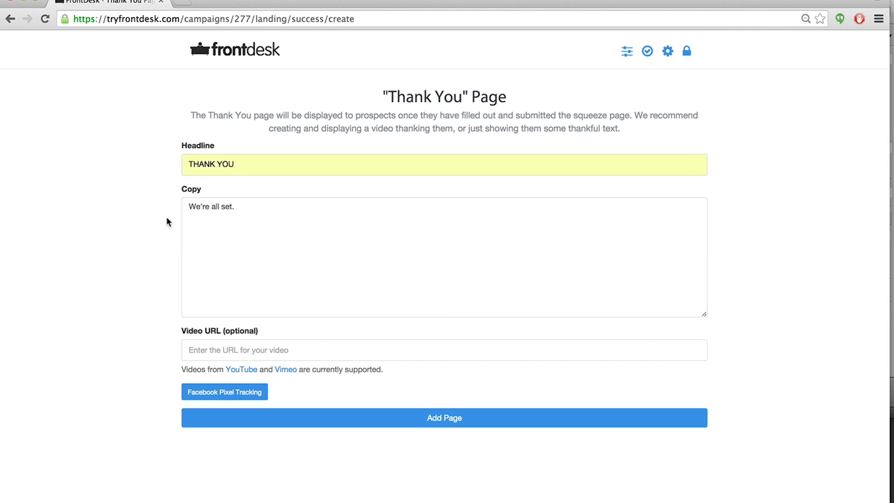
left_click(246, 168)
type("!")
Replace the Thank You page copy with "See you at the movies!" and a signature line with the sender's name.
left_click(147, 229)
left_click(268, 242)
left_click_drag(243, 217, 189, 202)
key("BackSpace")
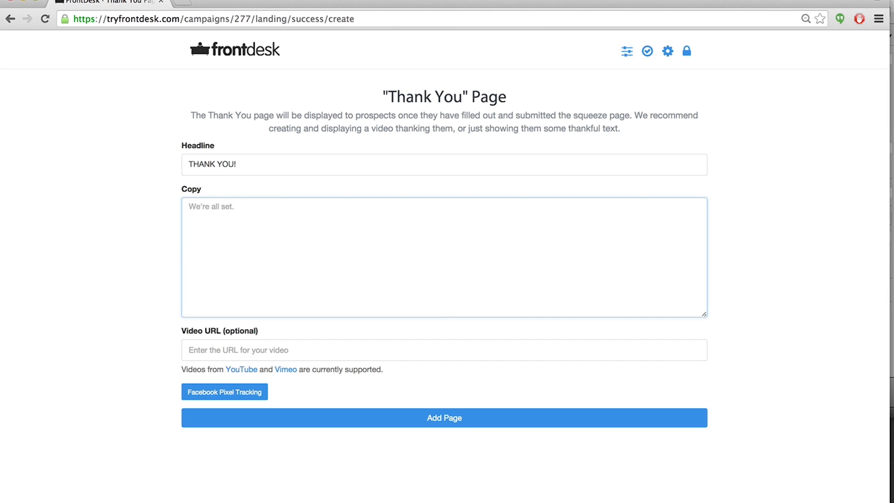
type("See you at the n")
key("BackSpace")
type("movies!")
key("BackSpace")
type("-Bob")
left_click(154, 253)
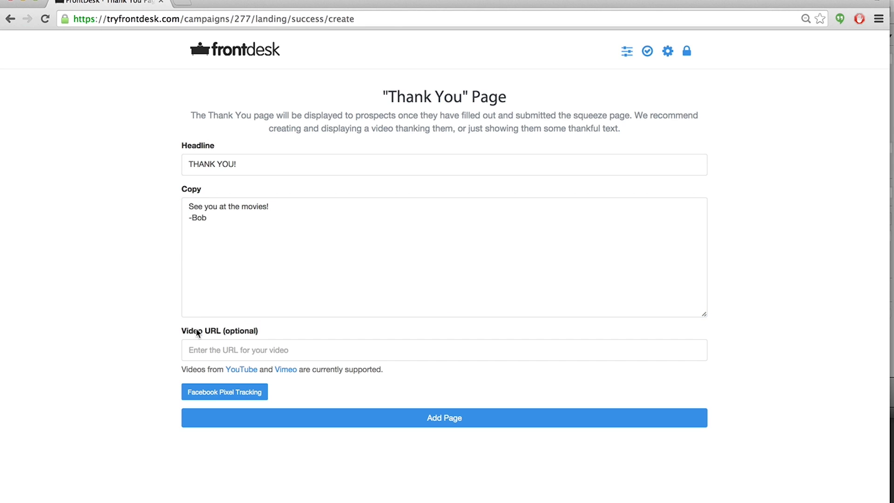
Start entering an optional video URL for the Thank You page.
left_click(198, 350)
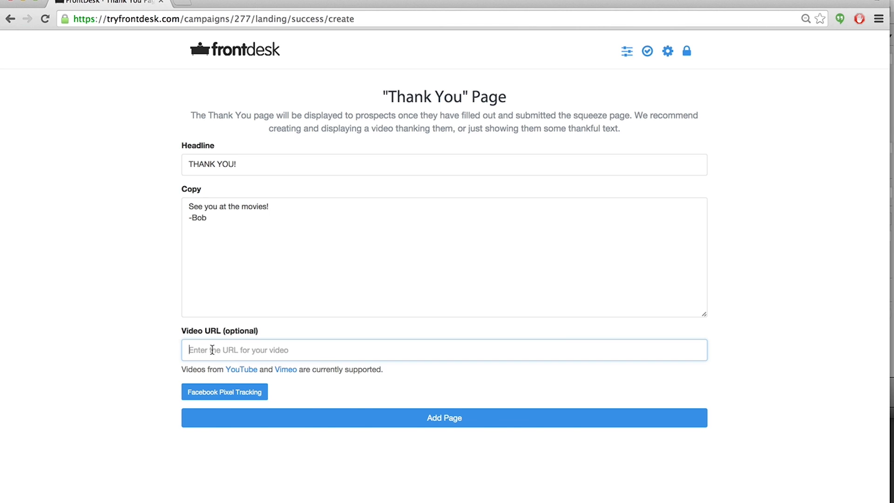
Leave the optional video URL empty, add the Thank You page, and acknowledge the followup creation notice.
left_click(205, 350)
left_click(119, 341)
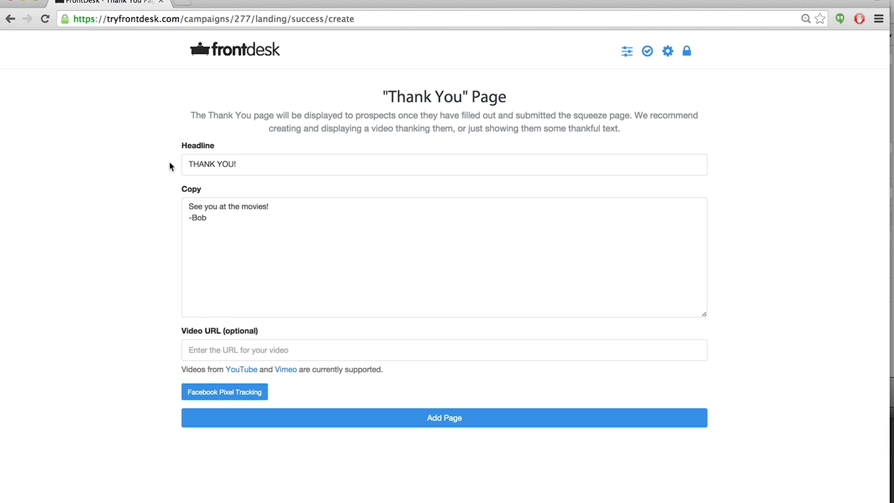
left_click(382, 419)
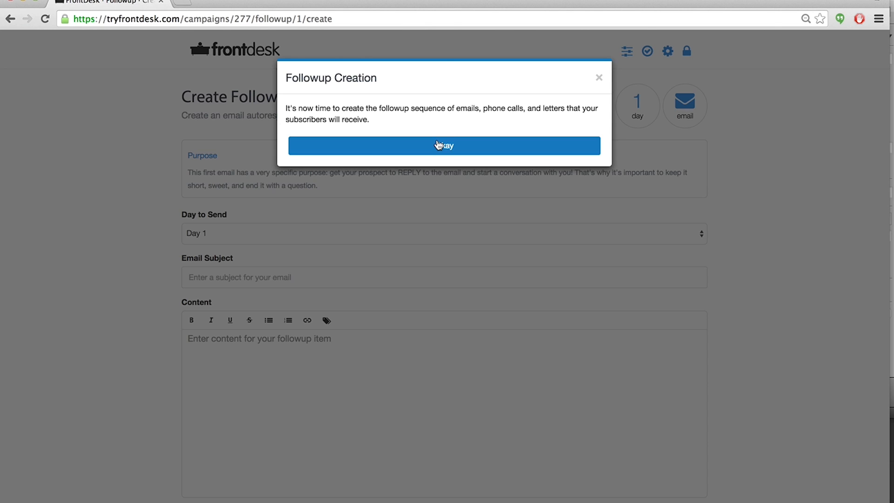
left_click(438, 145)
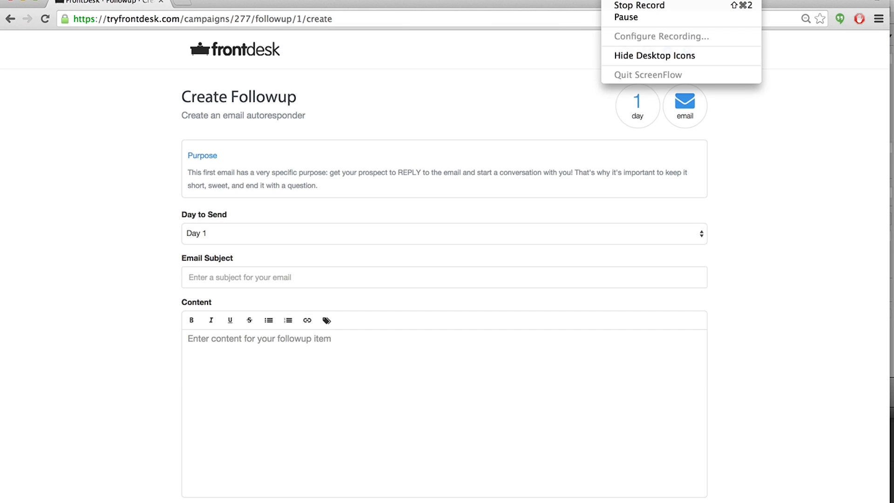
Examine the Day to Send options and the Create Followup form.
left_click(117, 207)
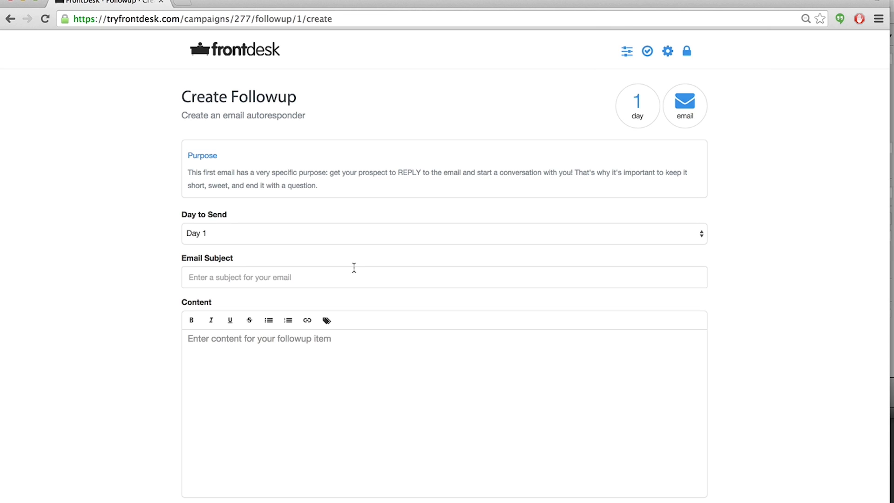
left_click(703, 237)
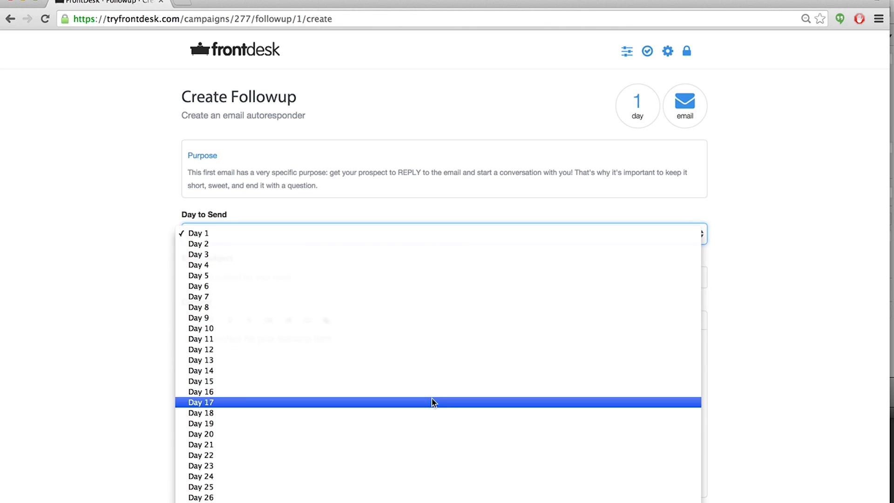
left_click(135, 258)
double_click(135, 258)
left_click(135, 258)
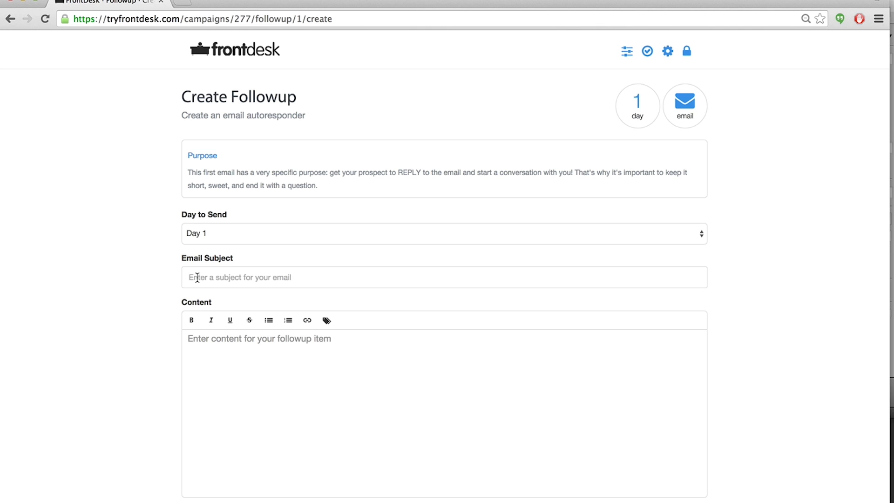
scroll(119, 264, "down", 2)
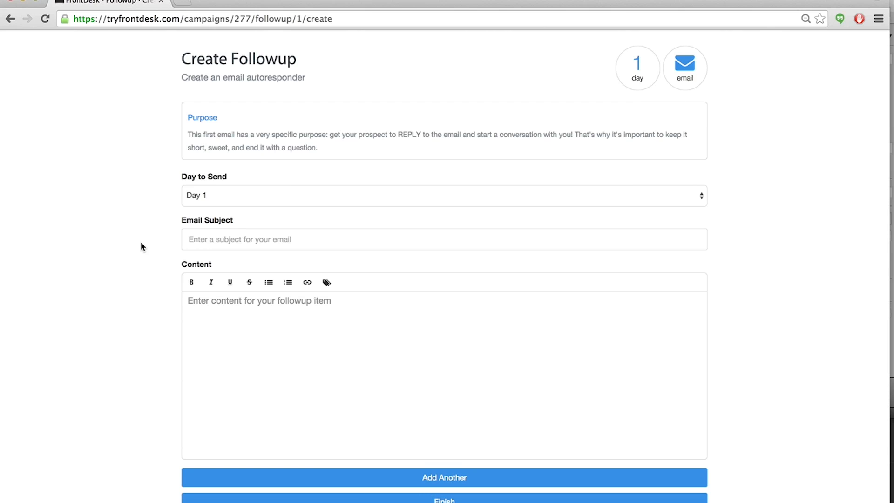
scroll(140, 243, "up", 2)
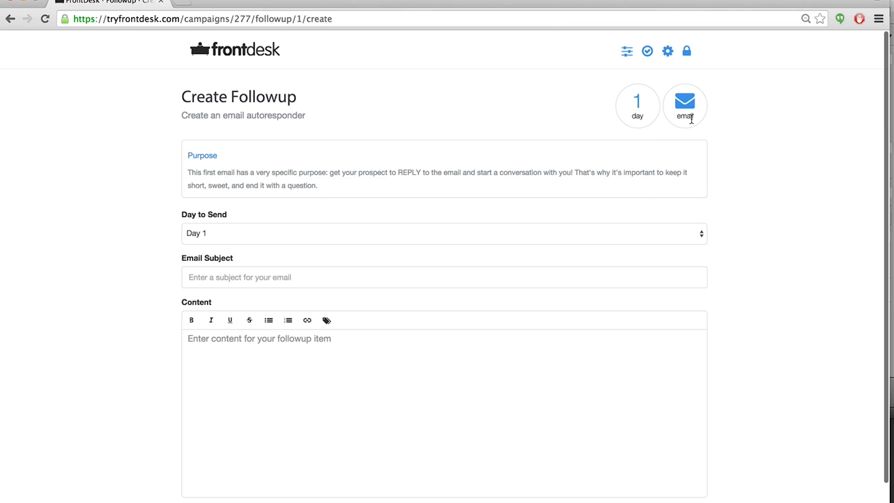
Set the followup email subject to "re: free popcorn coupon".
left_click(192, 277)
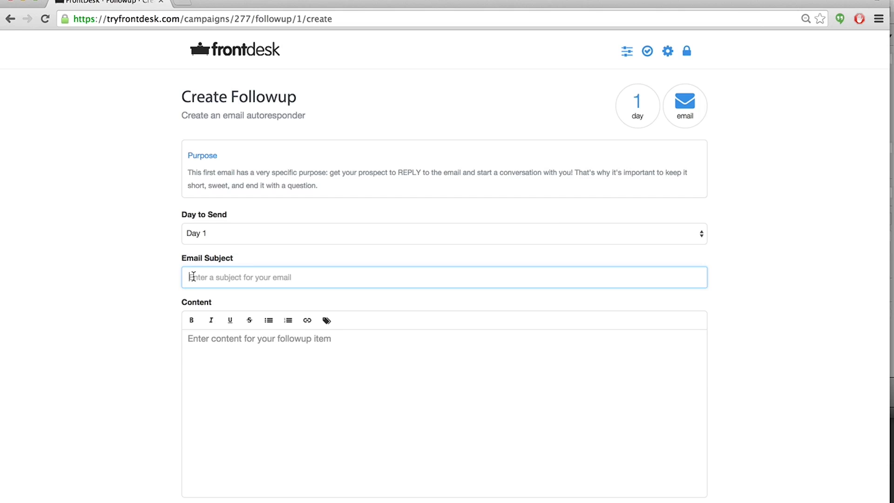
type("re: your free popcorn")
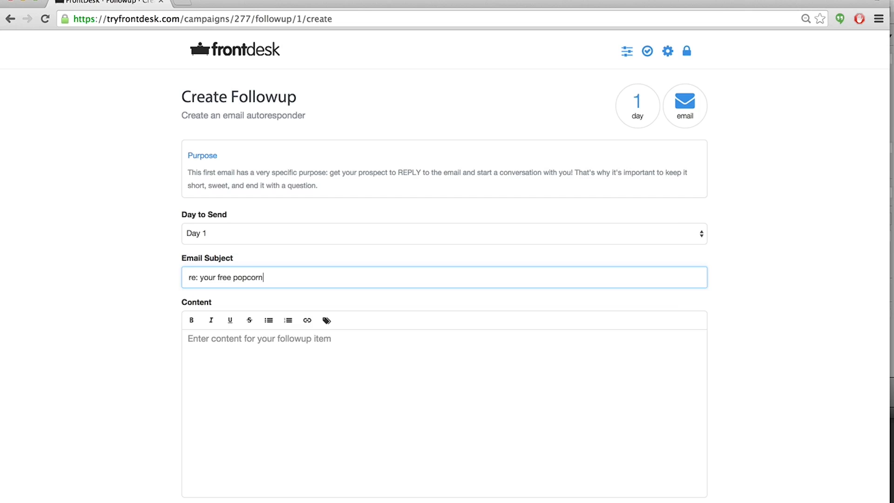
left_click(218, 279)
key("BackSpace")
key("BackSpace")
key("BackSpace")
key("BackSpace")
key("BackSpace")
left_click(252, 278)
type("coupon")
left_click_drag(199, 278, 190, 279)
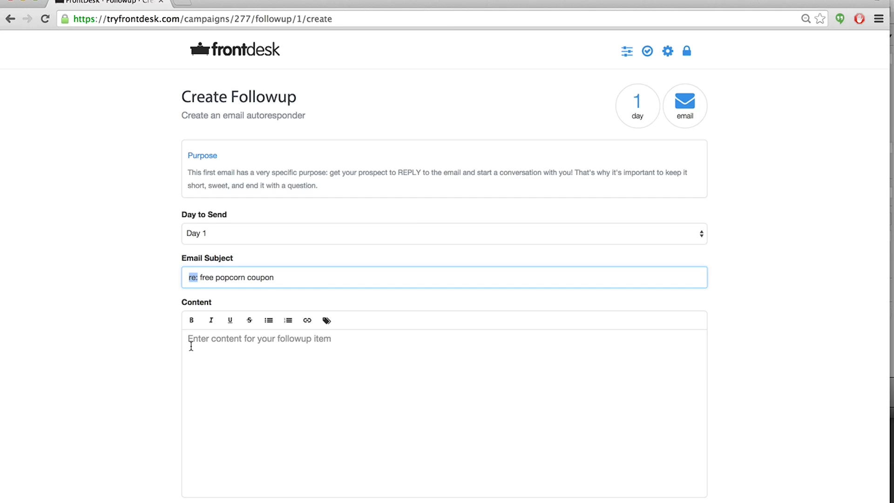
Start the email content with "Hey" followed by the [FirstName,fallback=there] personalization tag.
left_click(217, 347)
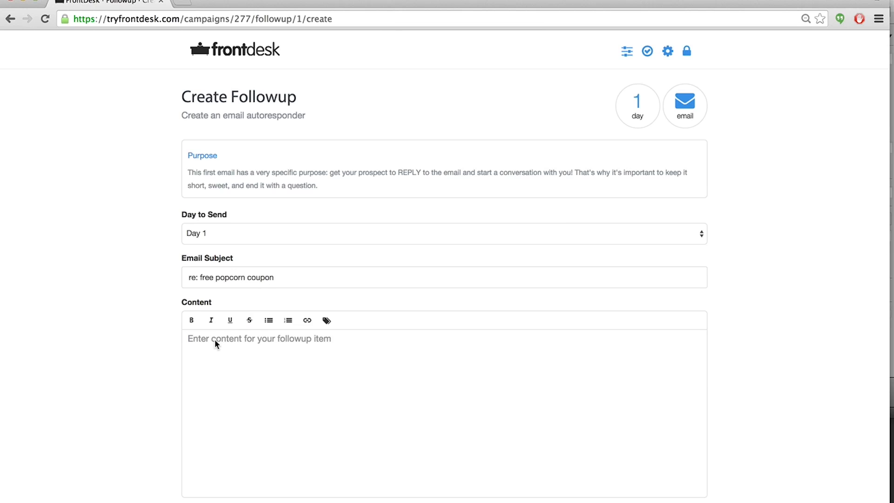
type("Hey")
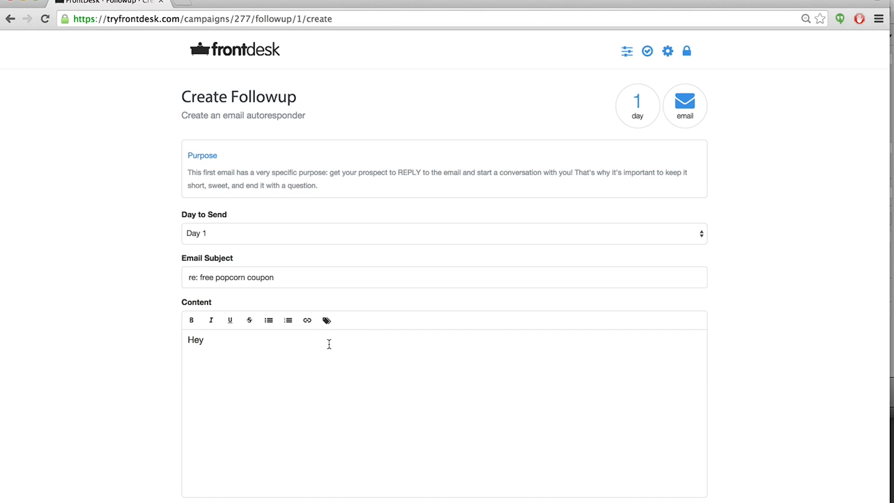
left_click(328, 323)
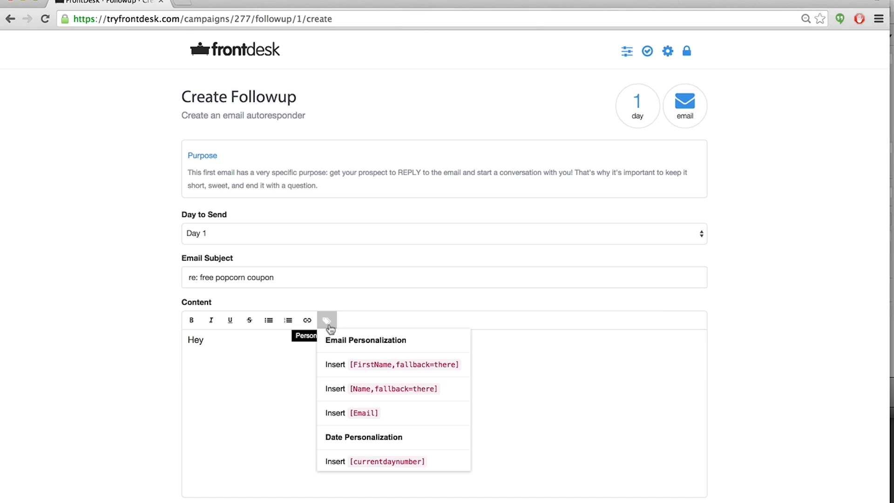
left_click(366, 367)
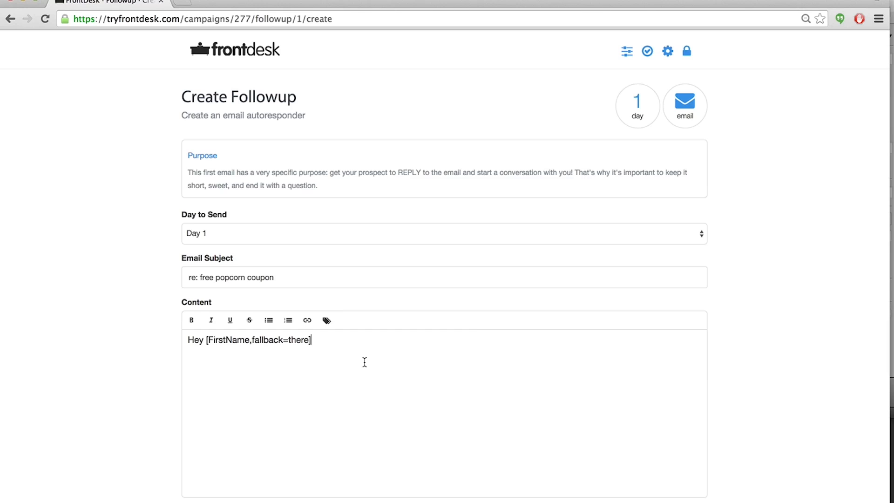
left_click(328, 322)
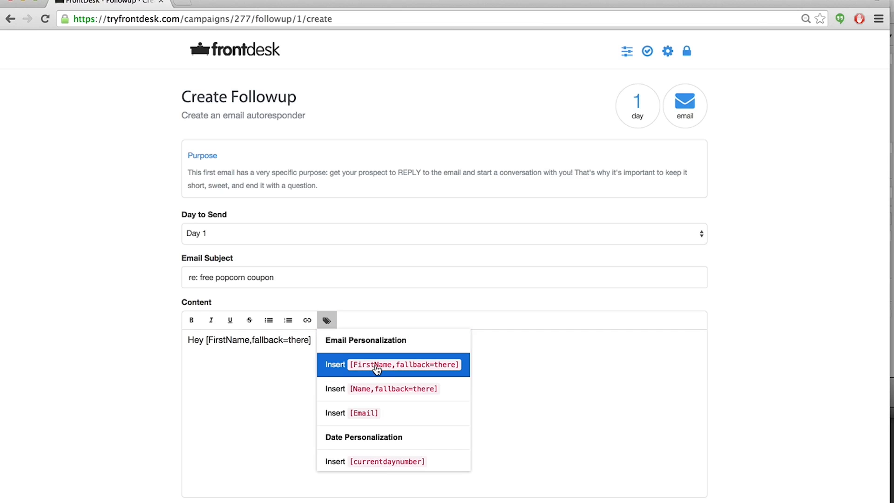
left_click(285, 376)
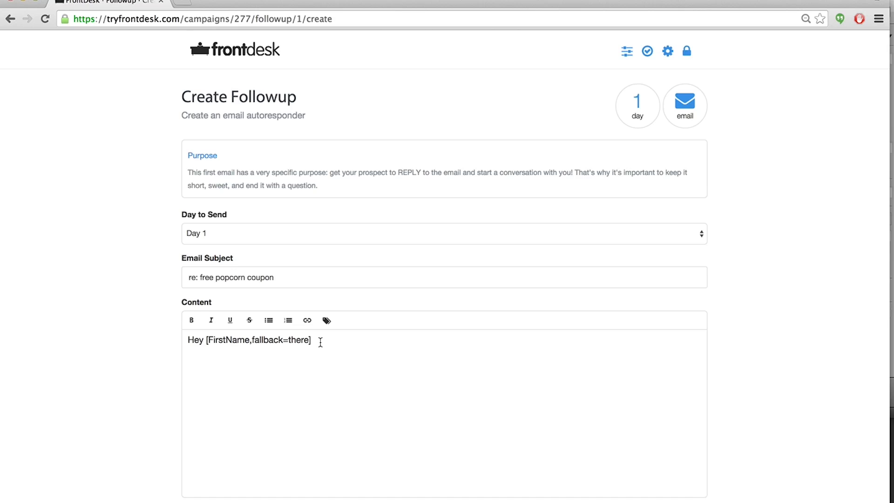
Continue the email with ", I just saw that you signed up for our popcorn coupon.".
type(",")
type("I just saw that you sig")
key("BackSpace")
type("igned up of")
key("BackSpace")
key("BackSpace")
type("for our popcorn coupon.")
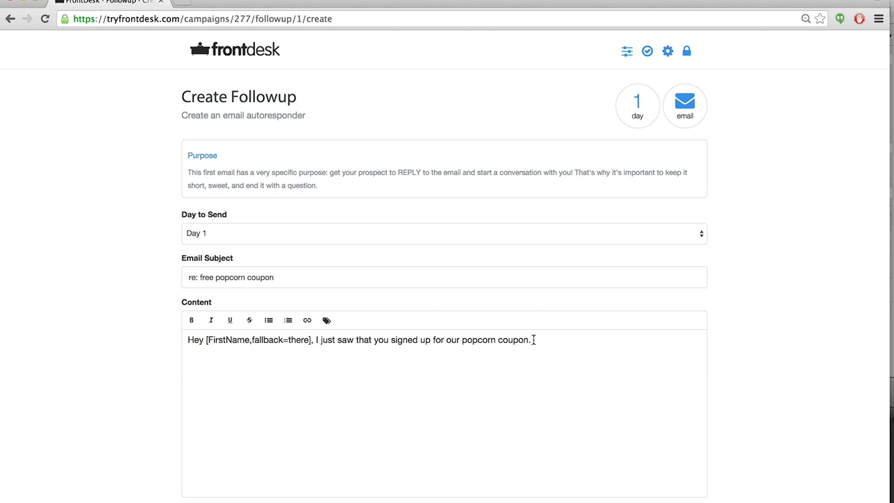
Add the question "Do you live here in Smith County?" after the first sentence.
type("Have you ever been to our")
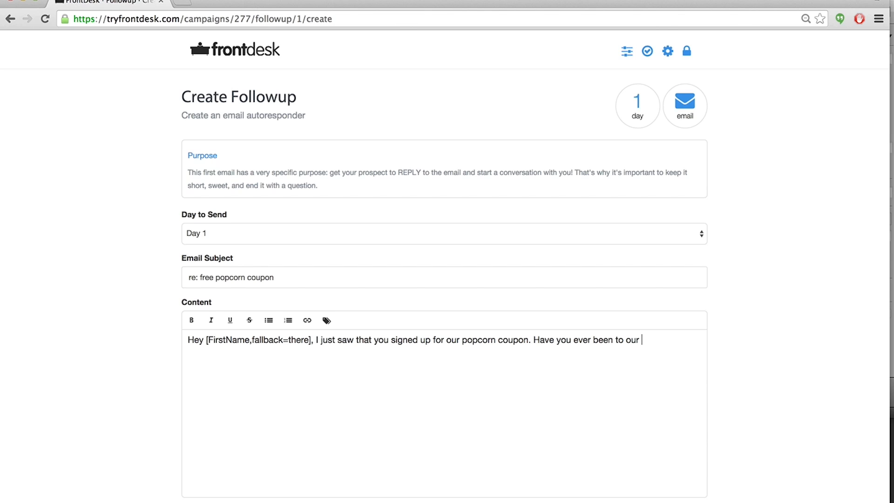
key("BackSpace")
key("BackSpace")
key("BackSpace")
key("BackSpace")
key("BackSpace")
key("BackSpace")
key("BackSpace")
key("BackSpace")
key("BackSpace")
key("BackSpace")
key("BackSpace")
key("BackSpace")
key("BackSpace")
key("BackSpace")
key("BackSpace")
key("BackSpace")
key("BackSpace")
key("BackSpace")
key("BackSpace")
key("BackSpace")
key("BackSpace")
type("Do ")
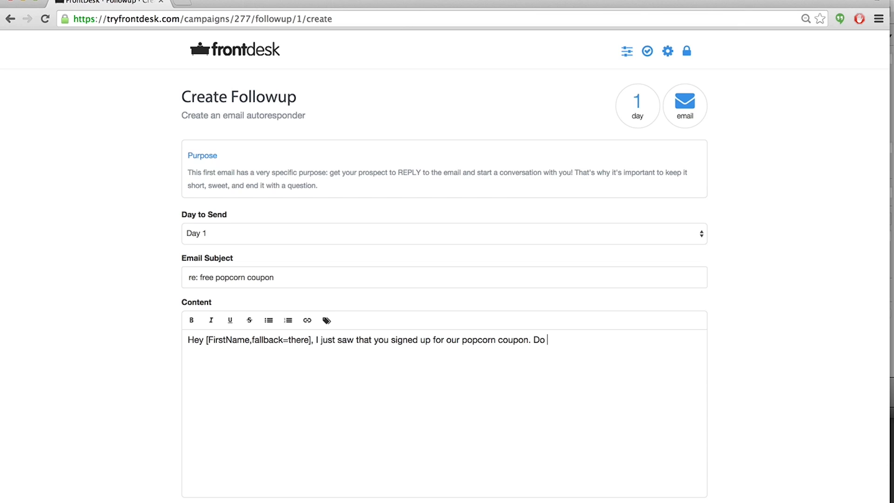
type("you live here in Smith County?")
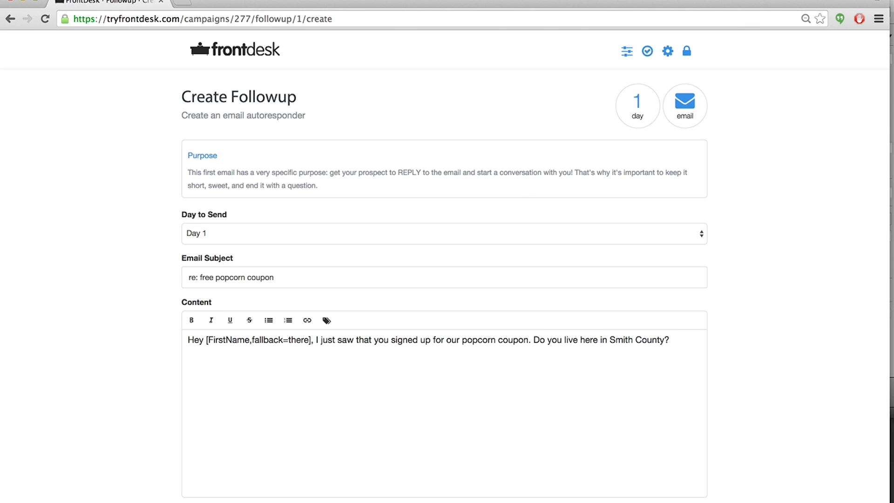
Put the question on its own paragraph and sign the email with "-bob" on a new line.
left_click(534, 340)
key("Return")
left_click(357, 363)
key("Return")
type("-")
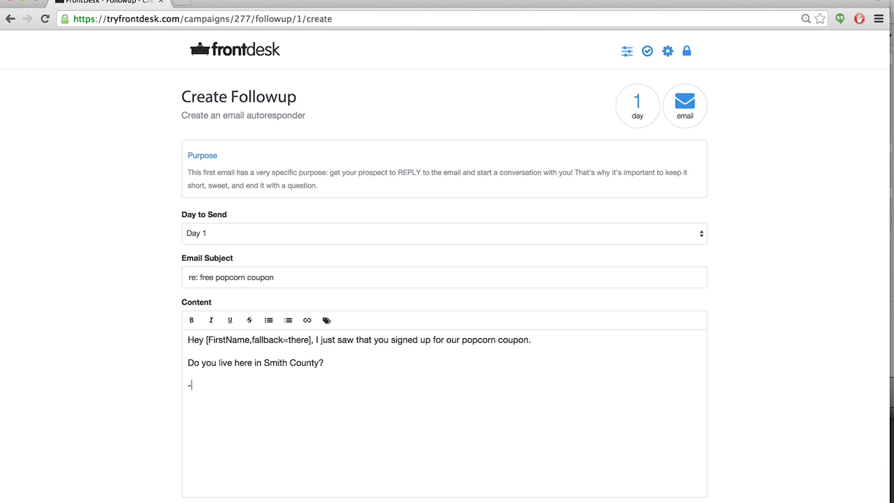
type("bob")
left_click_drag(208, 386, 193, 387)
left_click(210, 386)
Review the followup email's subject and content.
scroll(86, 272, "down", 2)
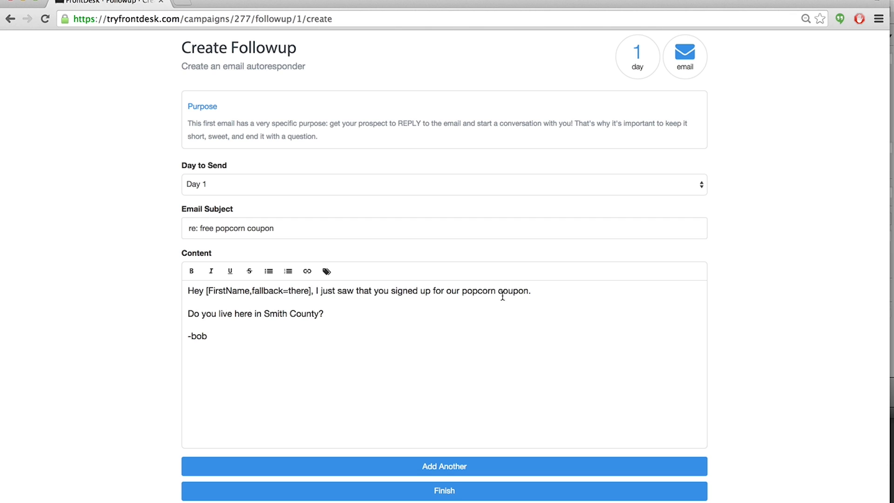
left_click(461, 292)
left_click(330, 317)
scroll(135, 332, "down", 1)
scroll(96, 376, "up", 2)
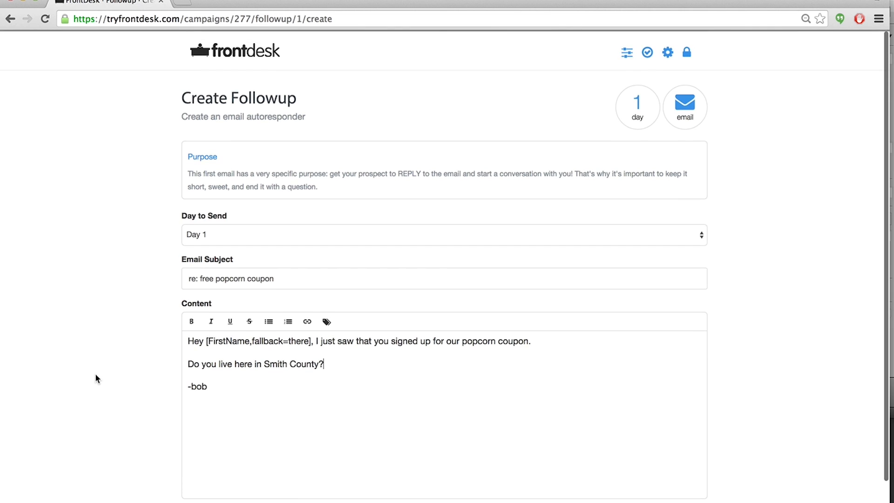
scroll(95, 375, "down", 2)
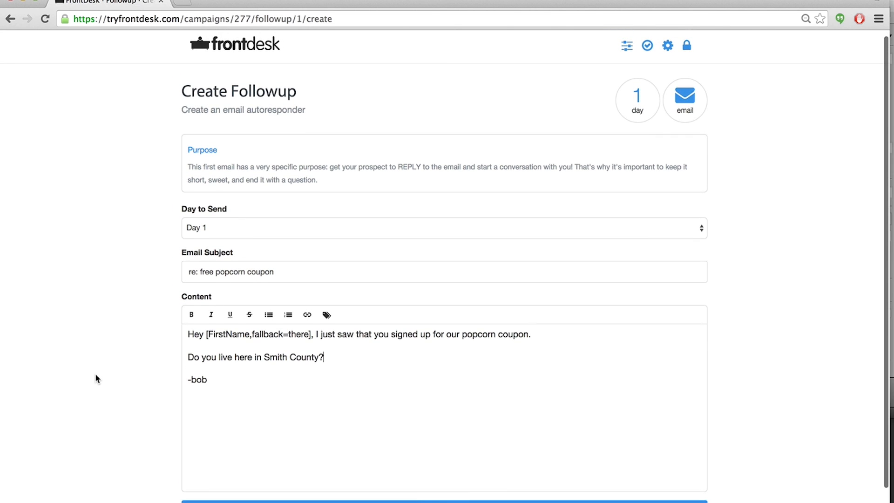
scroll(95, 379, "down", 1)
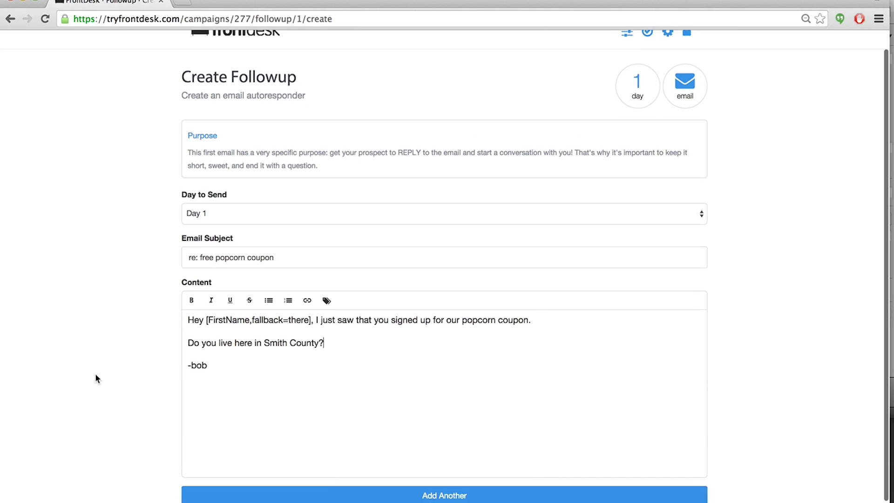
scroll(102, 366, "up", 1)
scroll(102, 365, "down", 2)
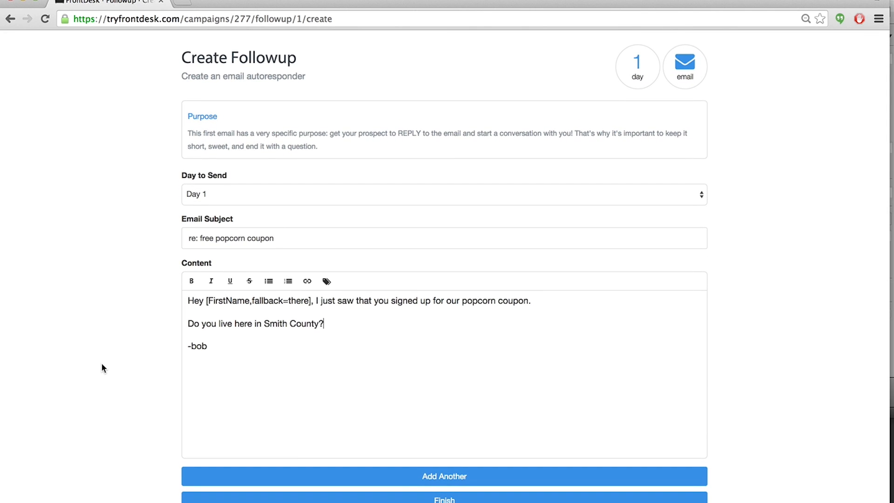
scroll(102, 365, "up", 1)
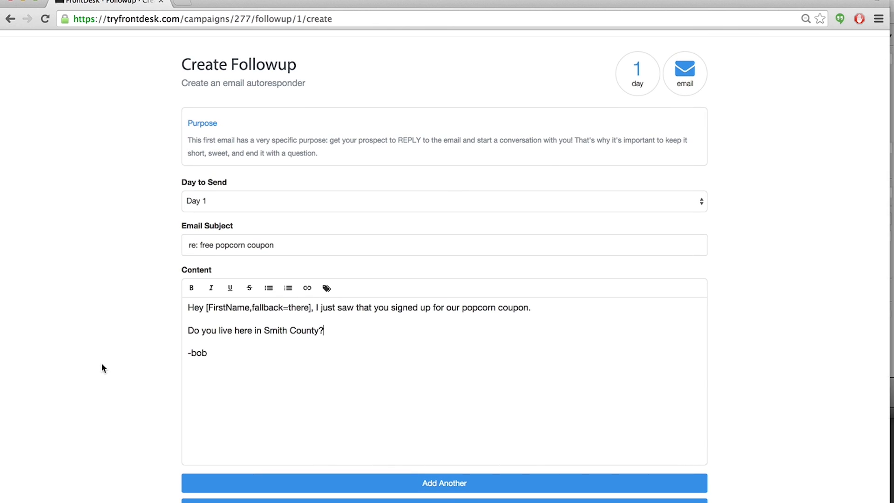
scroll(102, 368, "down", 1)
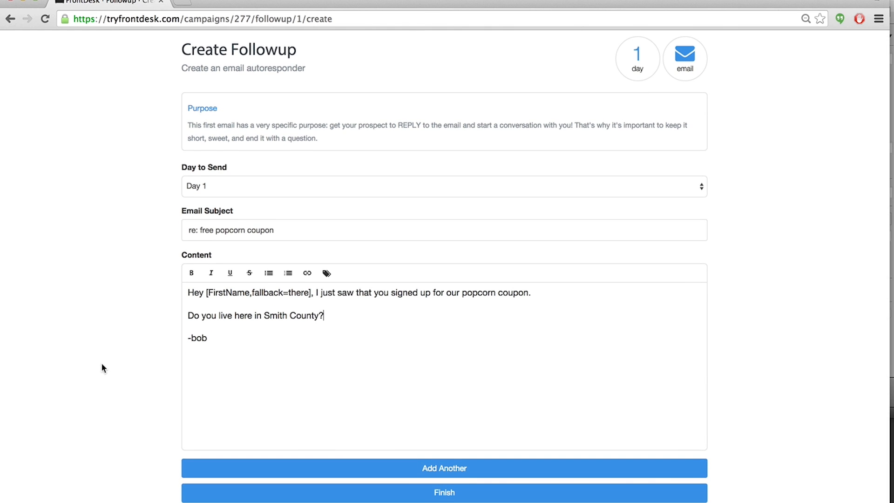
scroll(101, 364, "up", 1)
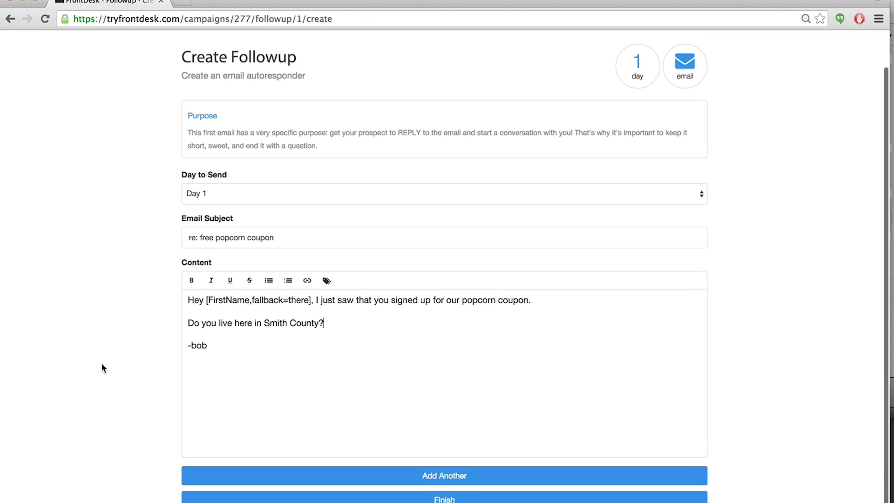
scroll(101, 364, "down", 1)
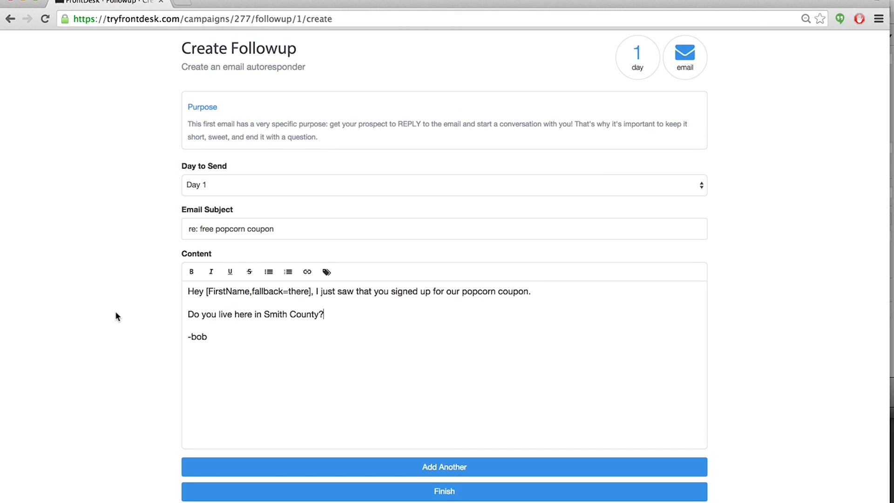
left_click(212, 337)
left_click(281, 228)
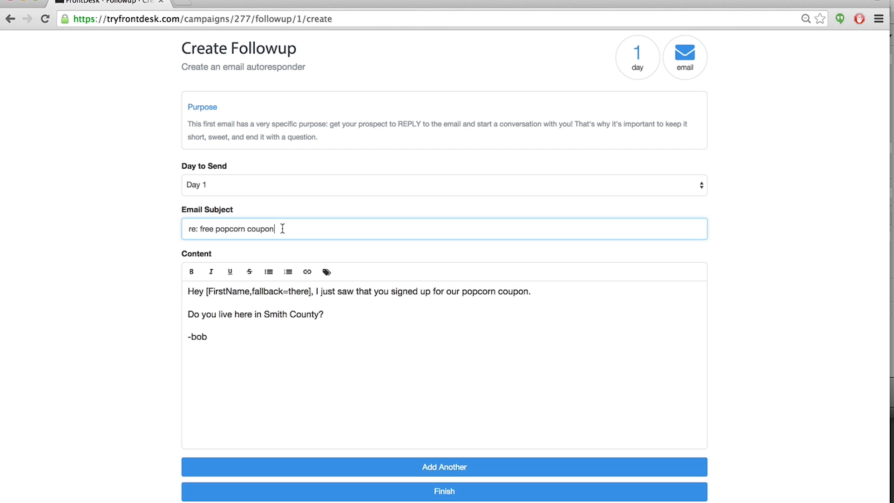
left_click(90, 326)
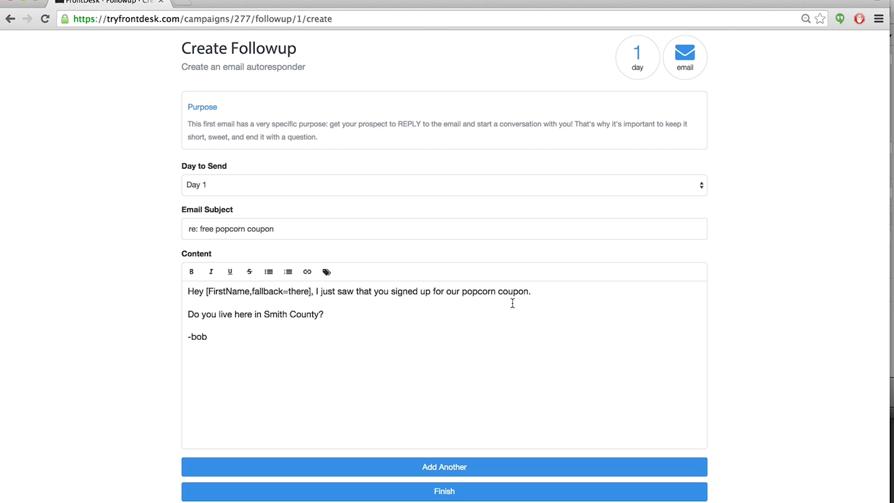
scroll(99, 274, "down", 1)
left_click_drag(333, 312, 170, 315)
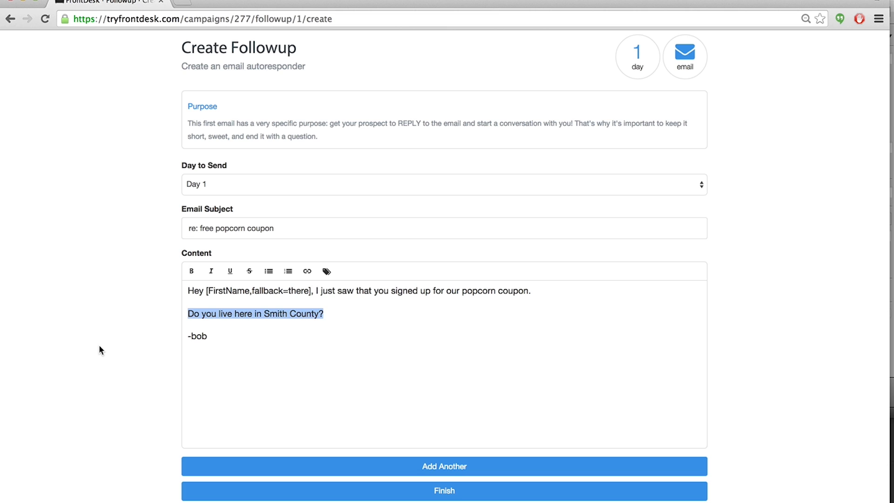
left_click(99, 347)
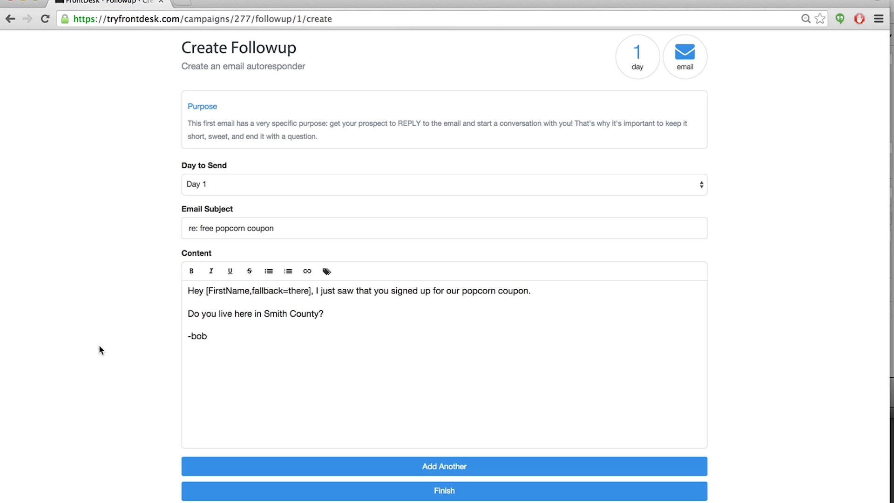
Finish the followup email sequence.
scroll(99, 346, "down", 1)
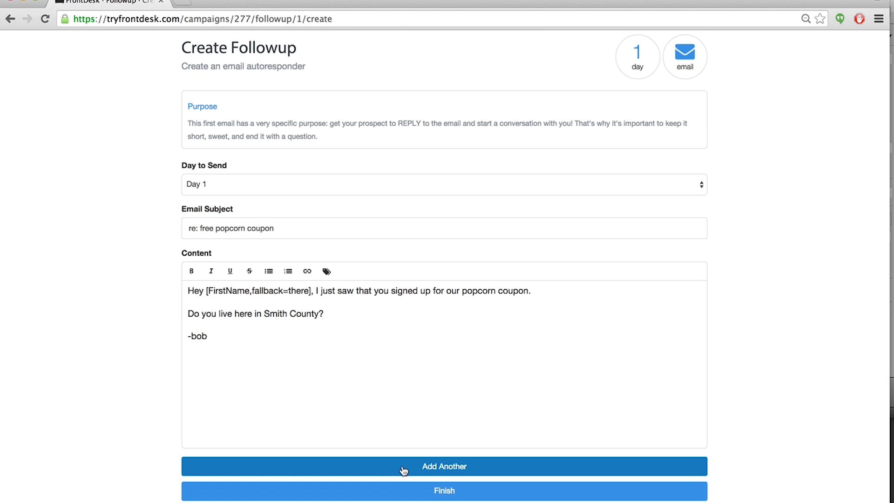
left_click(404, 495)
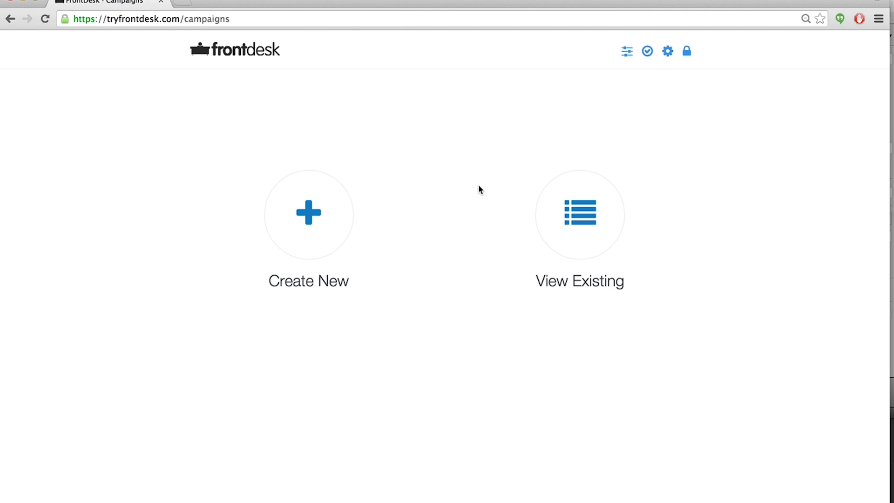
Browse the existing campaigns list and return to the dashboard.
left_click(551, 215)
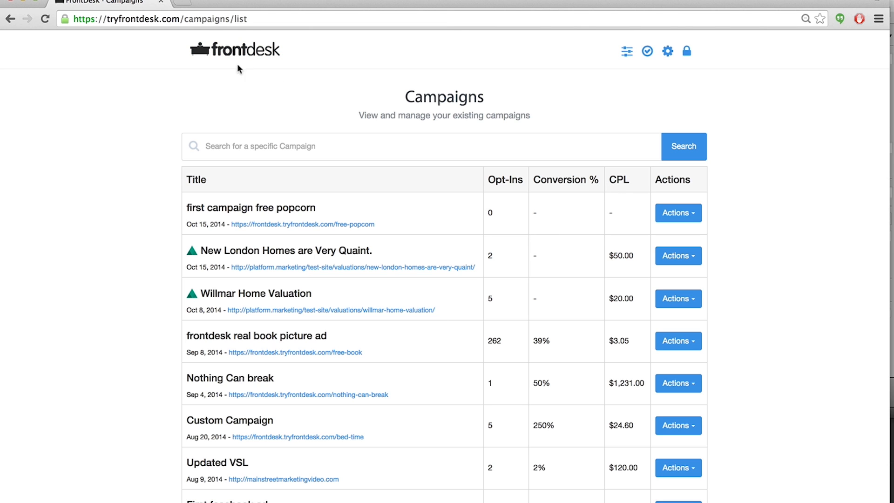
left_click(204, 52)
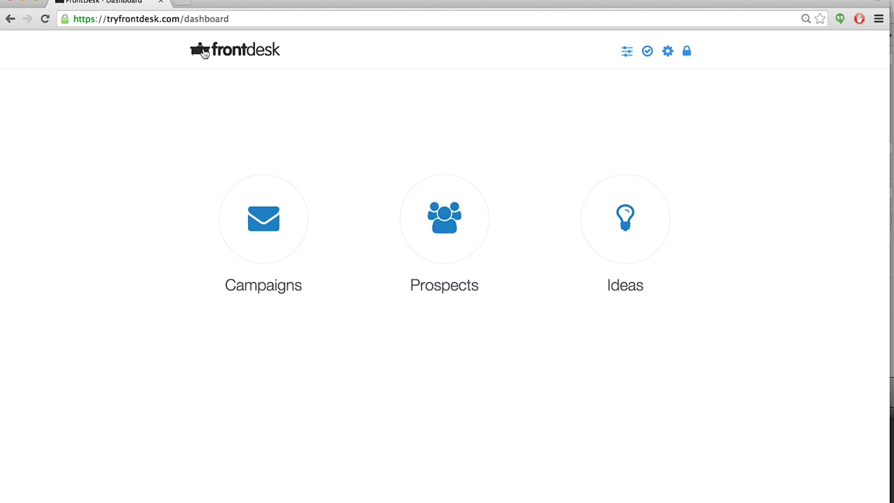